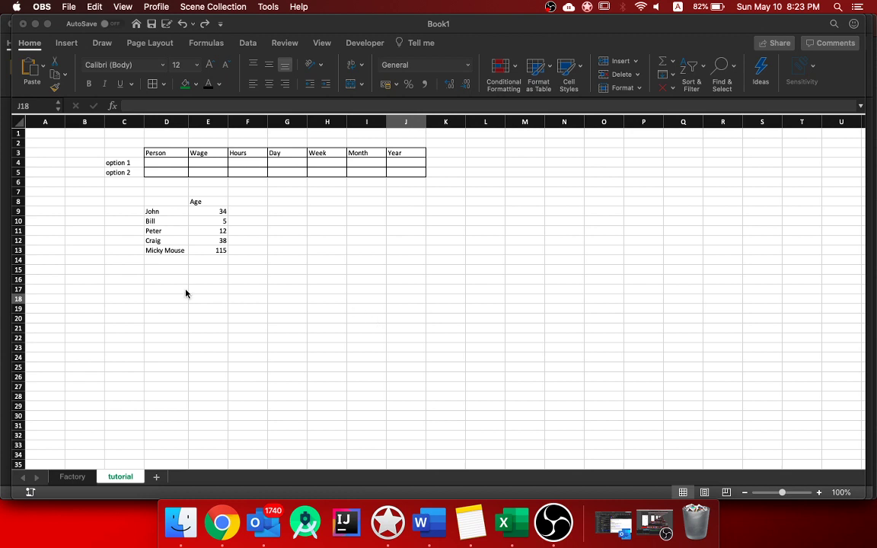
# - Activate the Excel window showing Book1's wage table and Age list
pyautogui.click(149, 210)
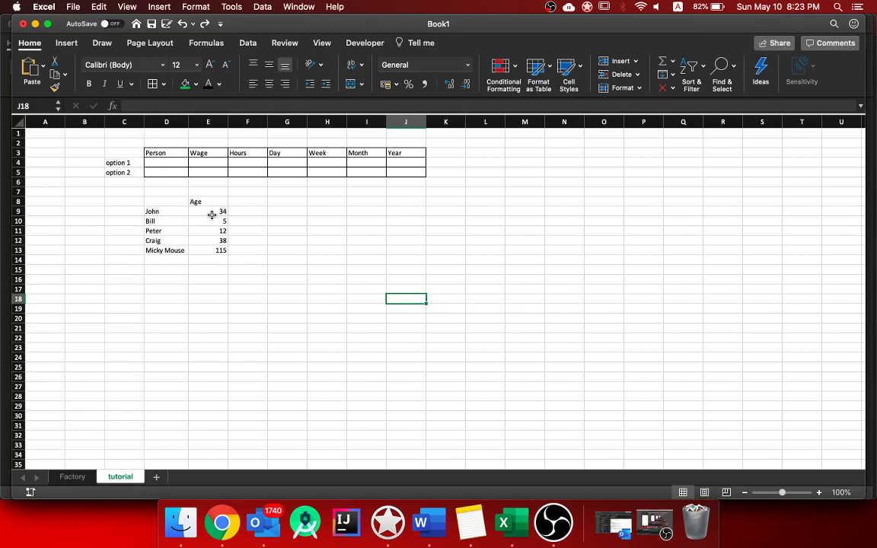
# - Sort the Age values E9:E13 smallest to largest, expanding the selection so names follow
pyautogui.moveTo(209, 211); pyautogui.dragTo(209, 251)
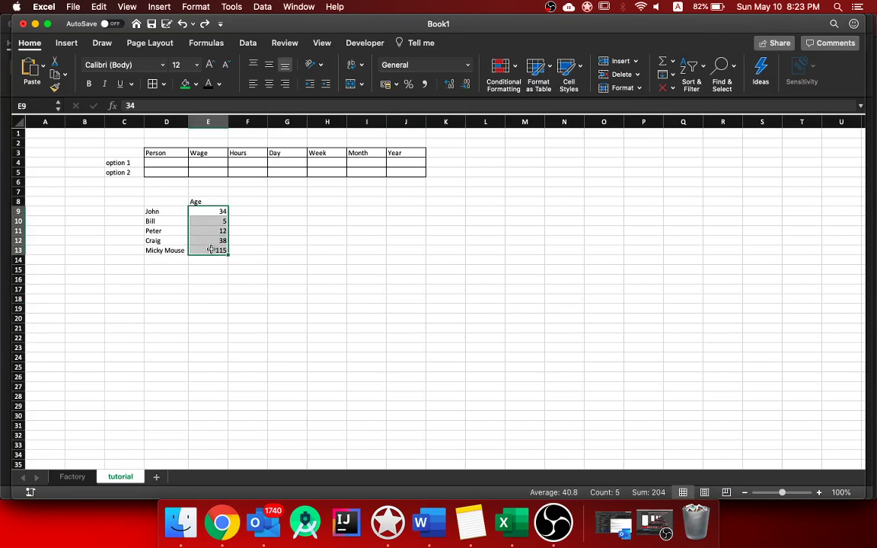
pyautogui.click(703, 68)
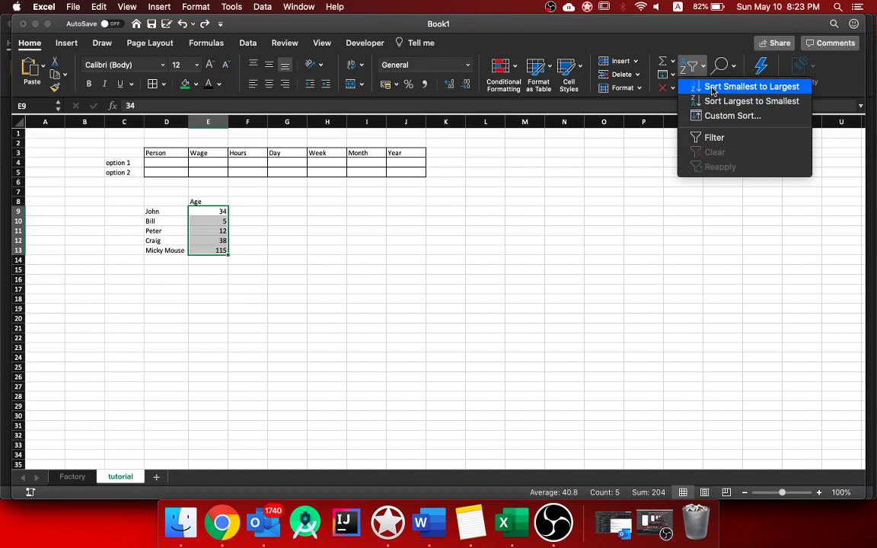
pyautogui.click(714, 89)
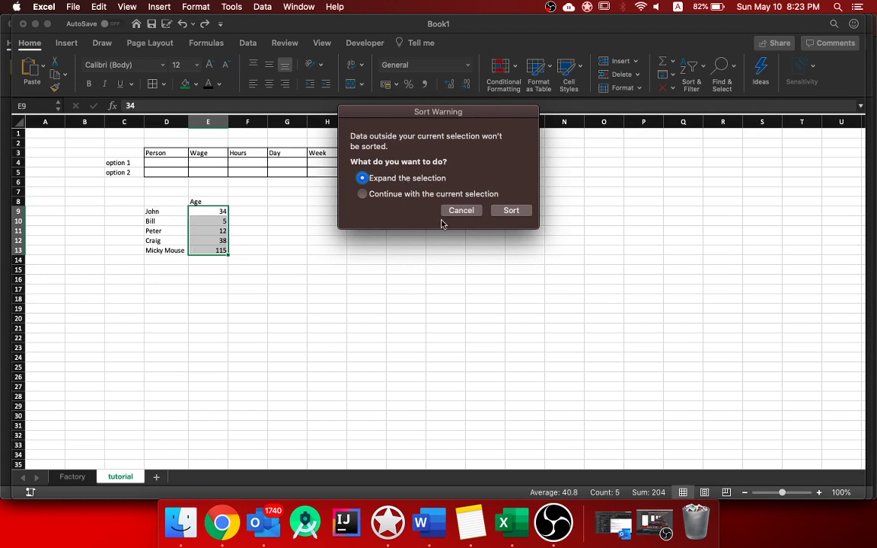
pyautogui.click(510, 211)
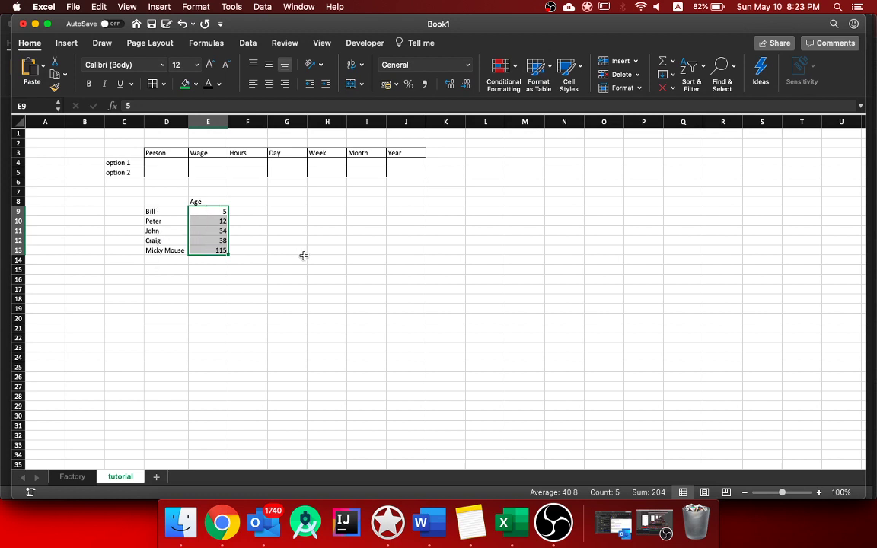
# - Undo the sort, then sort only E9:E13 ascending with the current selection, leaving names unmoved
pyautogui.press('super+z')
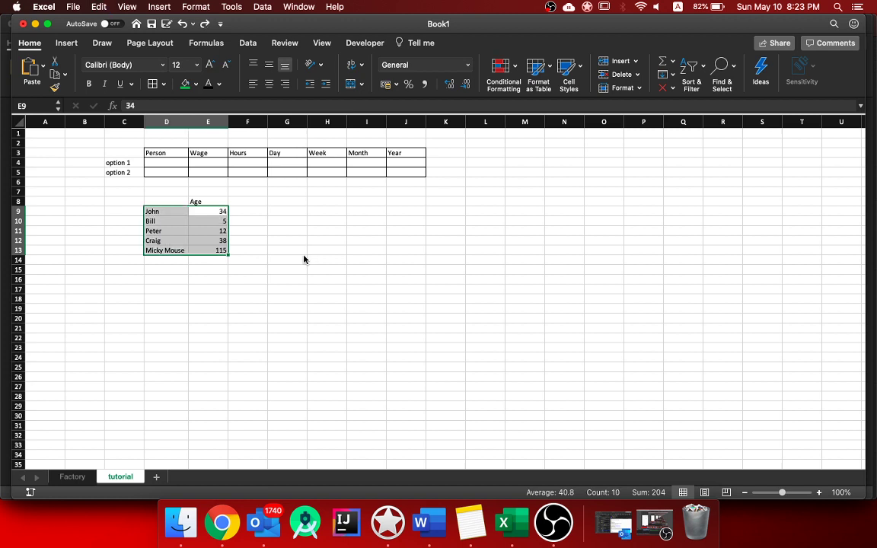
pyautogui.click(442, 211)
pyautogui.moveTo(217, 213); pyautogui.dragTo(204, 250)
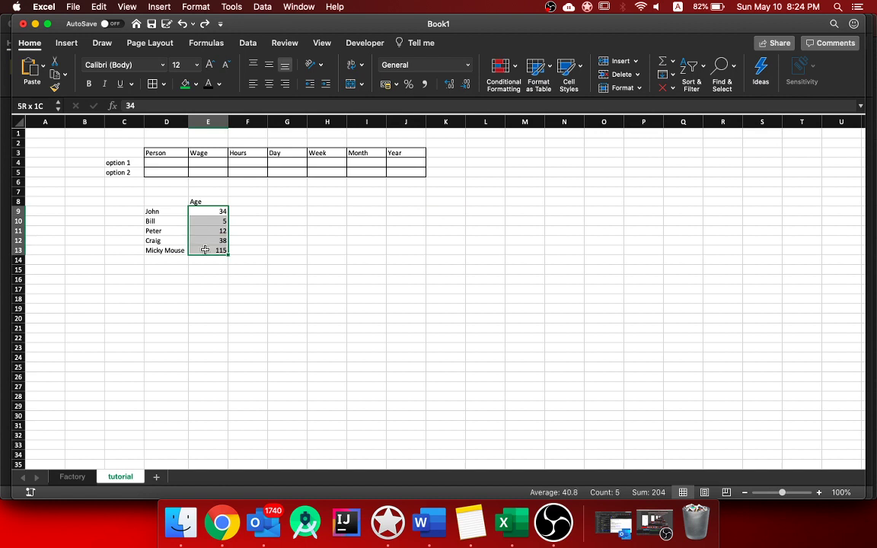
pyautogui.click(689, 70)
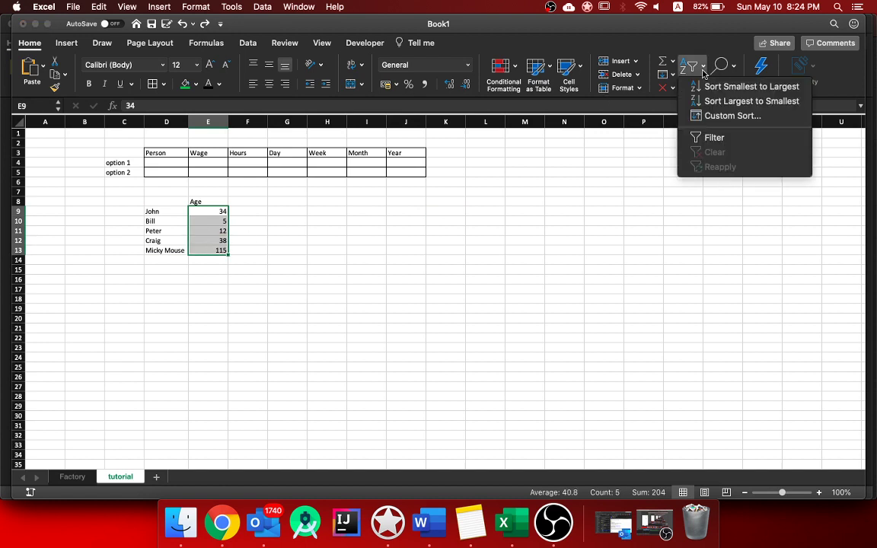
pyautogui.click(710, 87)
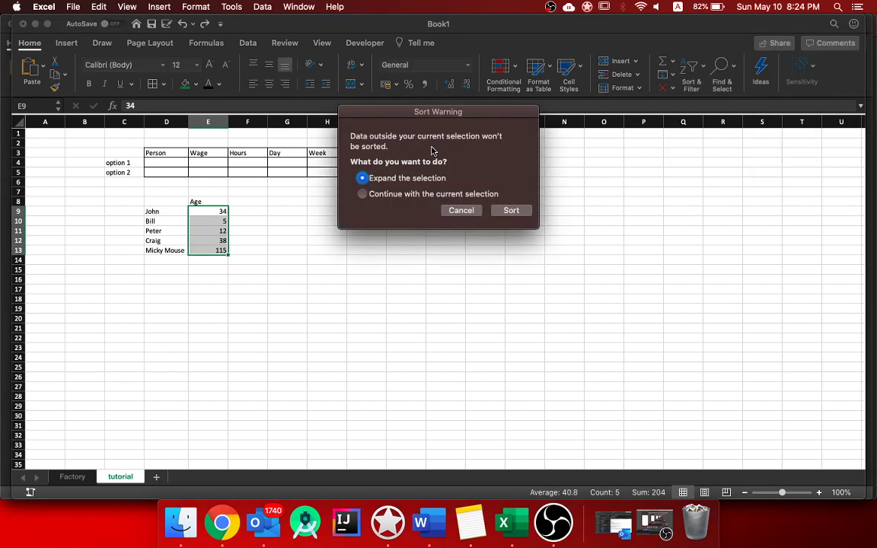
pyautogui.click(363, 195)
pyautogui.click(512, 211)
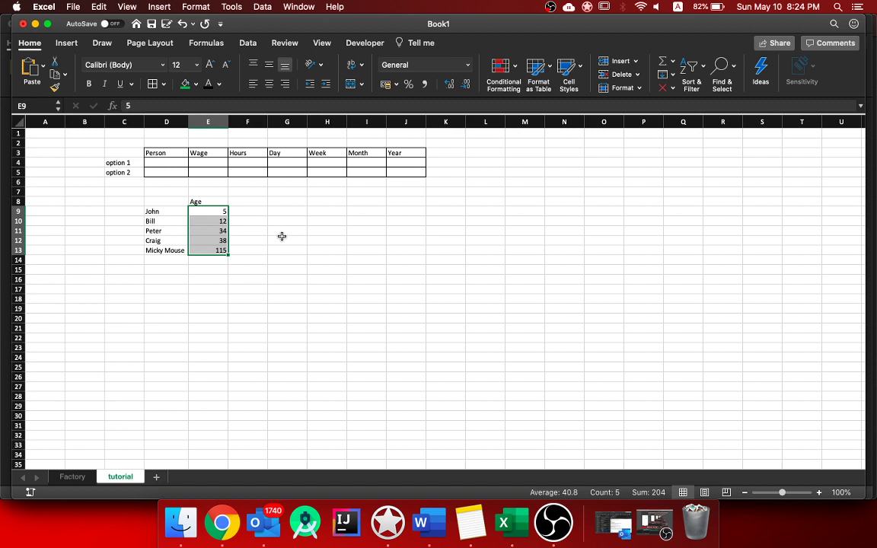
# - Undo the ages-only sort and re-sort ascending with 'Expand the selection' so names stay matched
pyautogui.press('super+z')
pyautogui.click(689, 68)
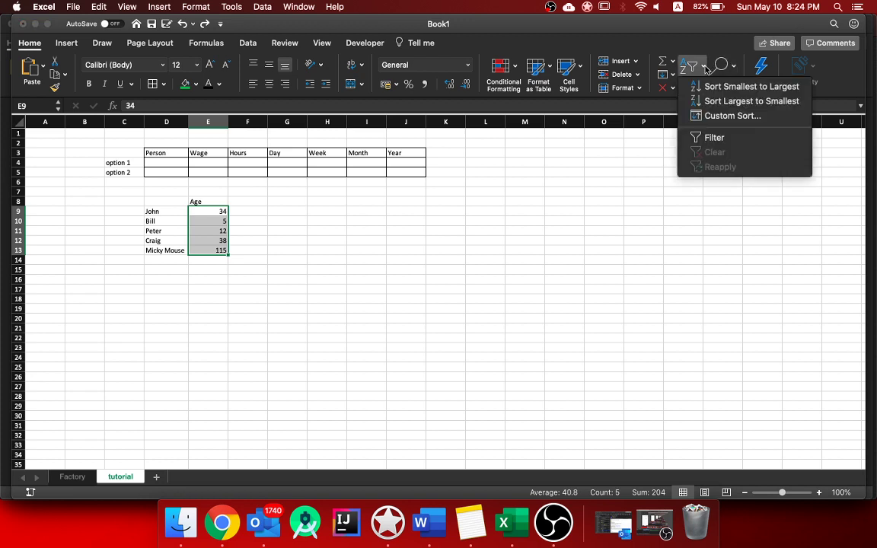
pyautogui.click(662, 79)
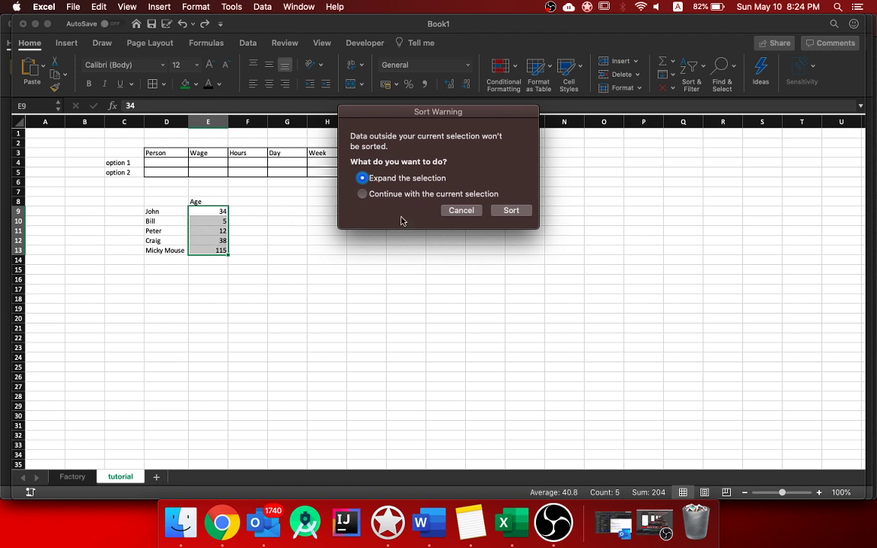
pyautogui.click(516, 211)
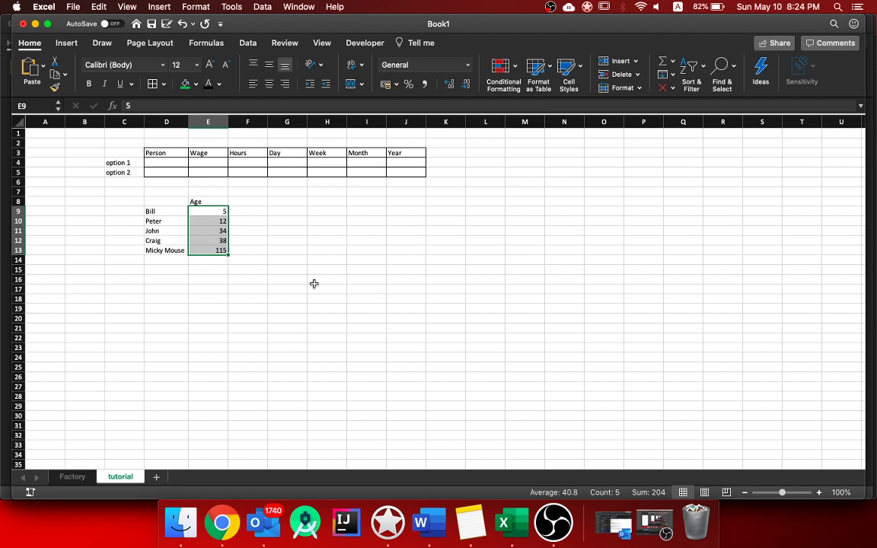
# - Enter Peter in D4, a ¥ Accounting-formatted wage of 12 in E4, and 7 hours in F4
pyautogui.click(151, 161)
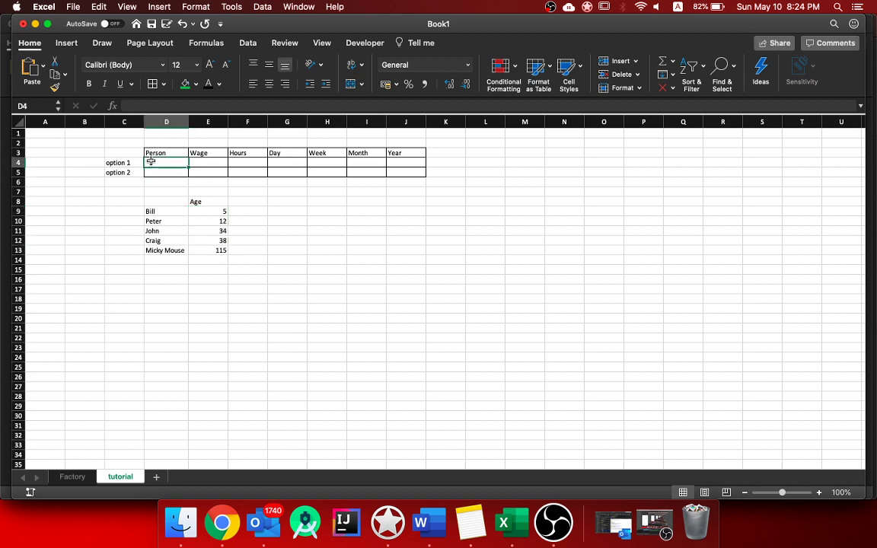
pyautogui.write('Peter')
pyautogui.click(203, 160)
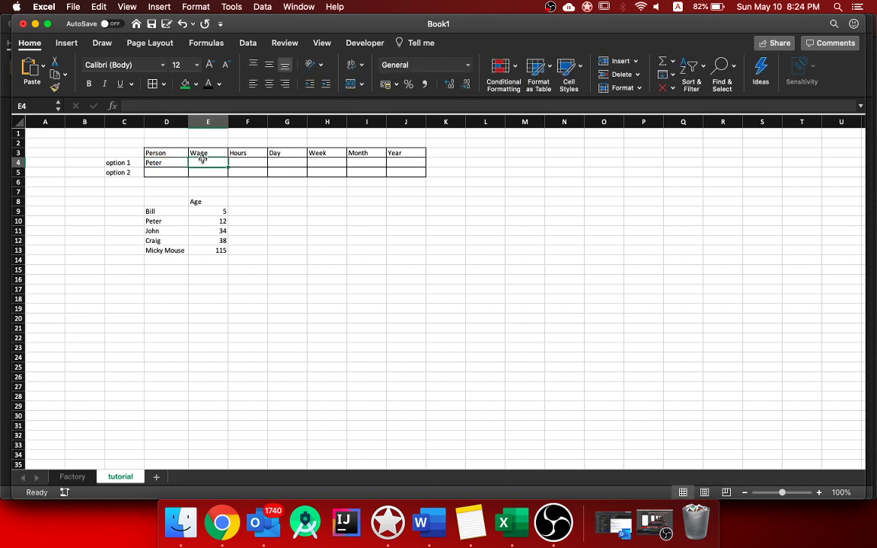
pyautogui.write('12')
pyautogui.click(244, 189)
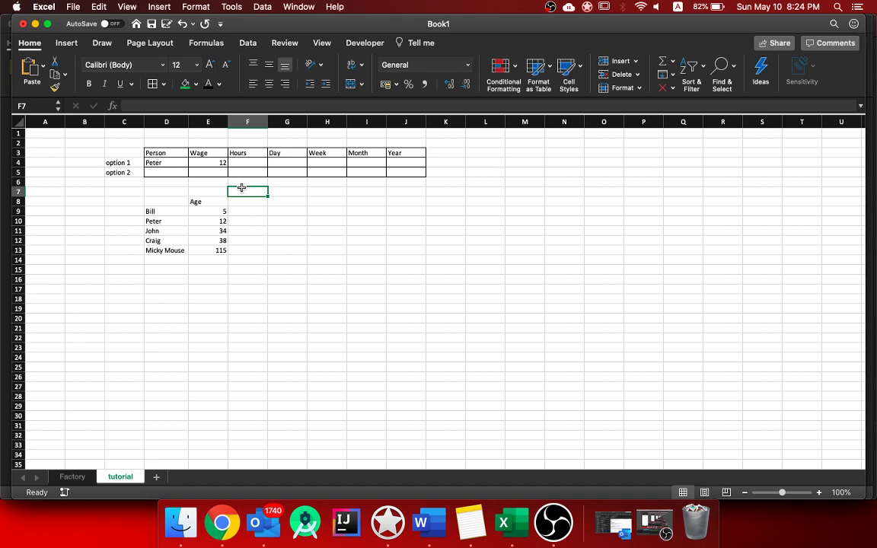
pyautogui.click(207, 163)
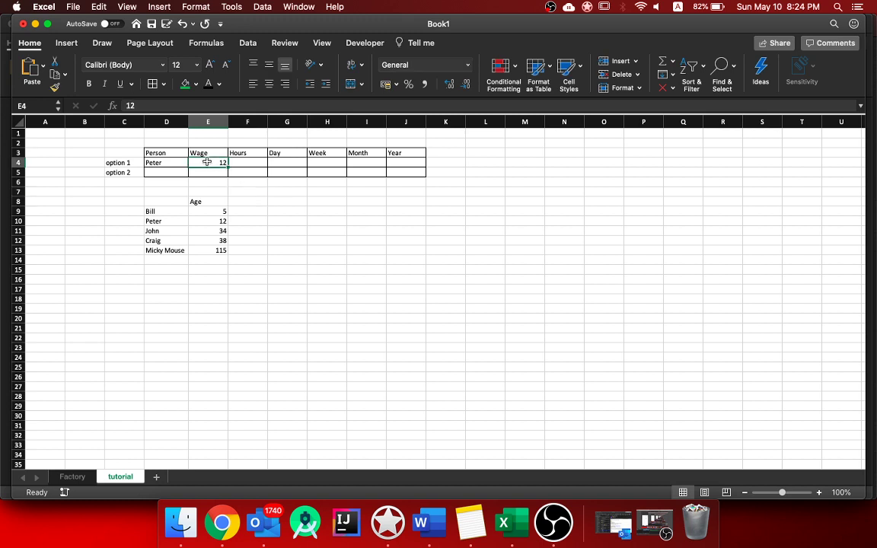
pyautogui.click(395, 85)
pyautogui.click(406, 146)
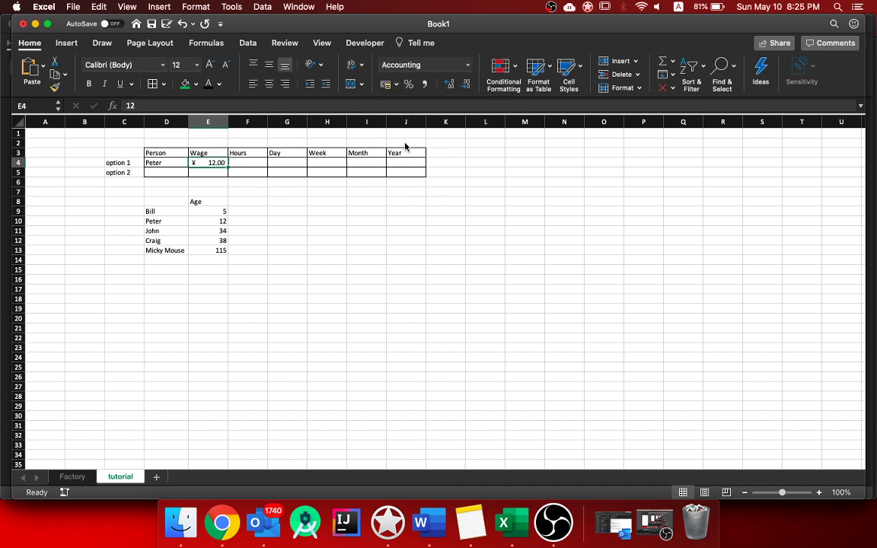
pyautogui.click(240, 162)
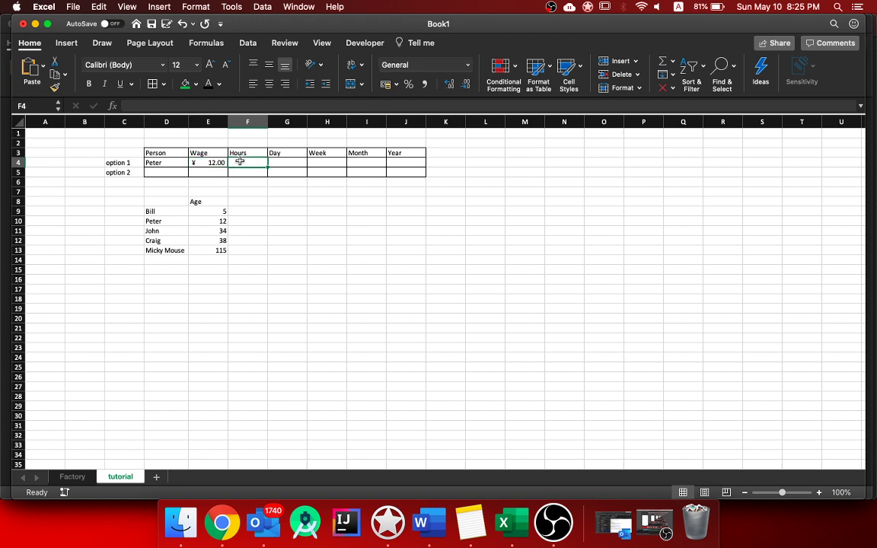
pyautogui.write('7')
pyautogui.click(262, 217)
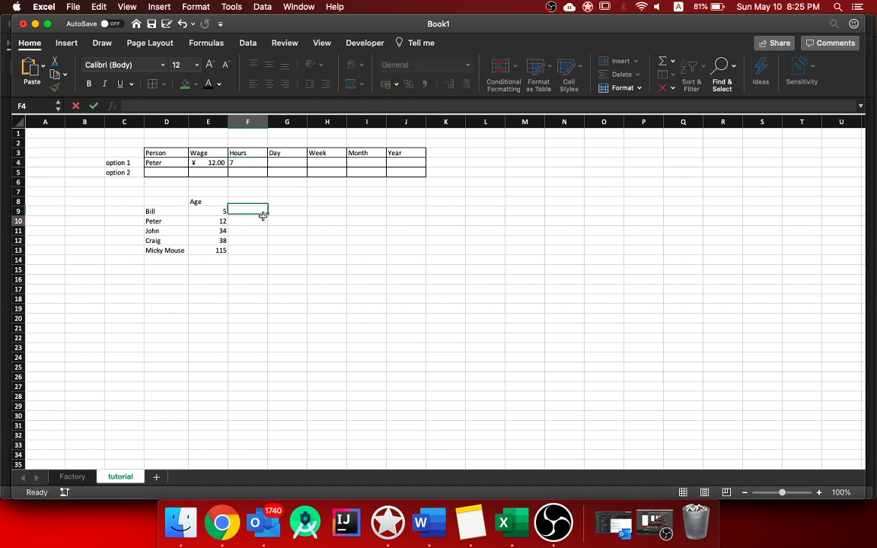
# - Put =F4*E4 in the Day cell G4, then change the wage to 24, giving ¥168.00
pyautogui.click(278, 162)
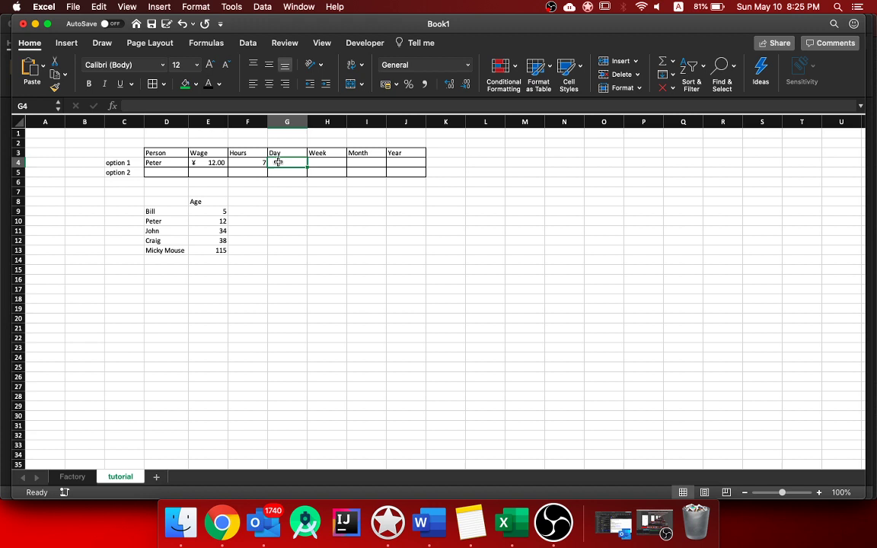
pyautogui.write('=')
pyautogui.click(250, 163)
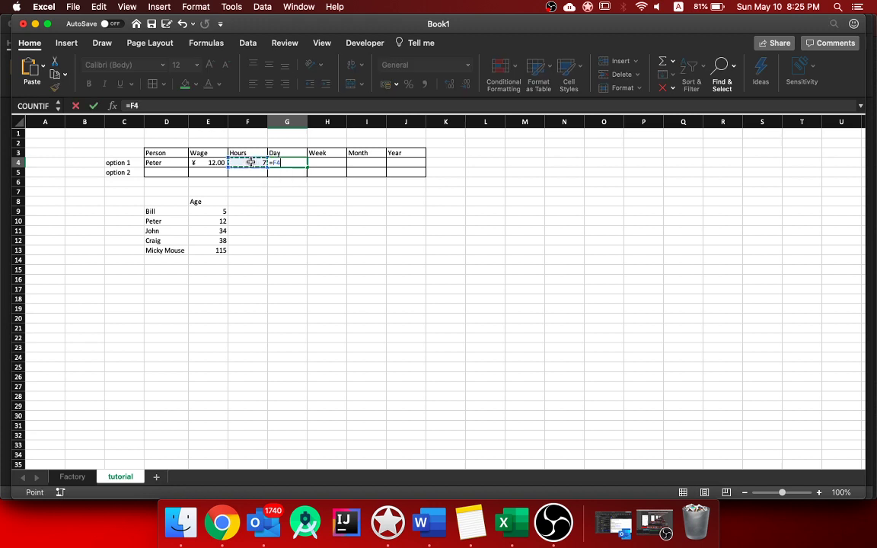
pyautogui.write('*')
pyautogui.click(211, 162)
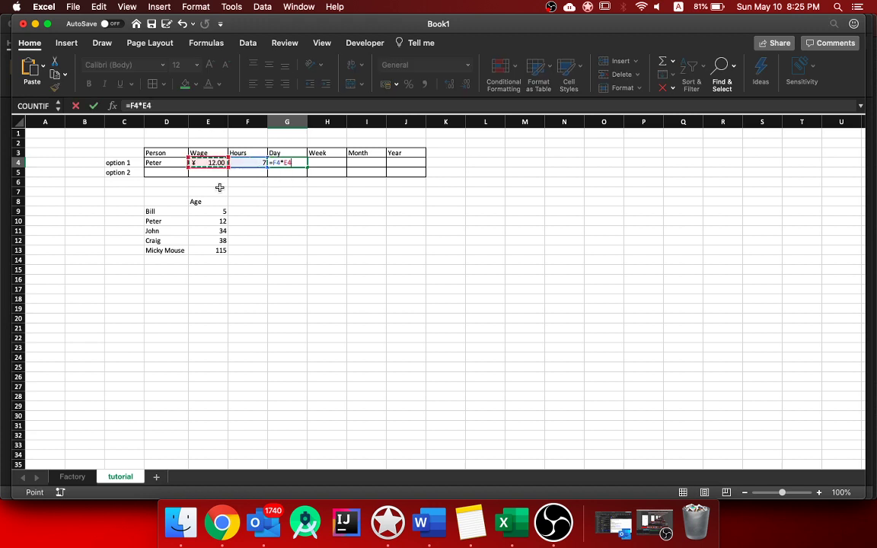
pyautogui.press('Return')
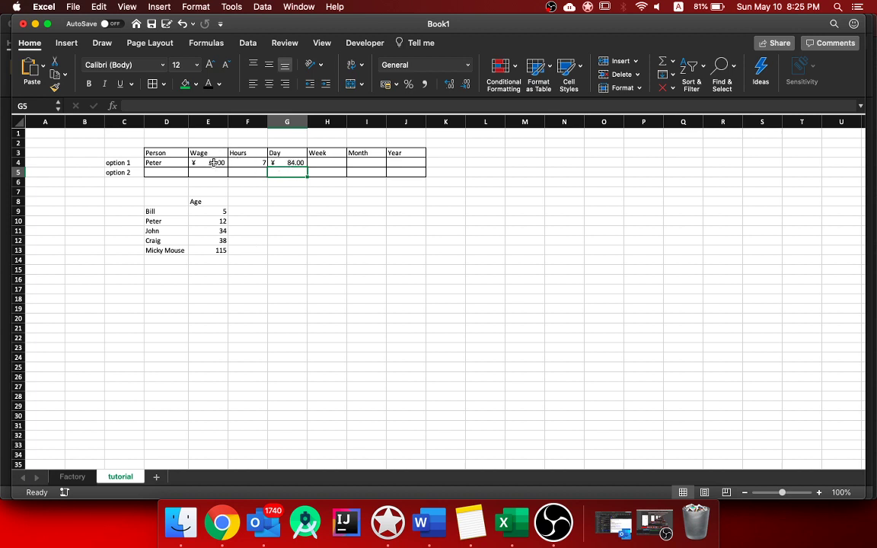
pyautogui.click(210, 162)
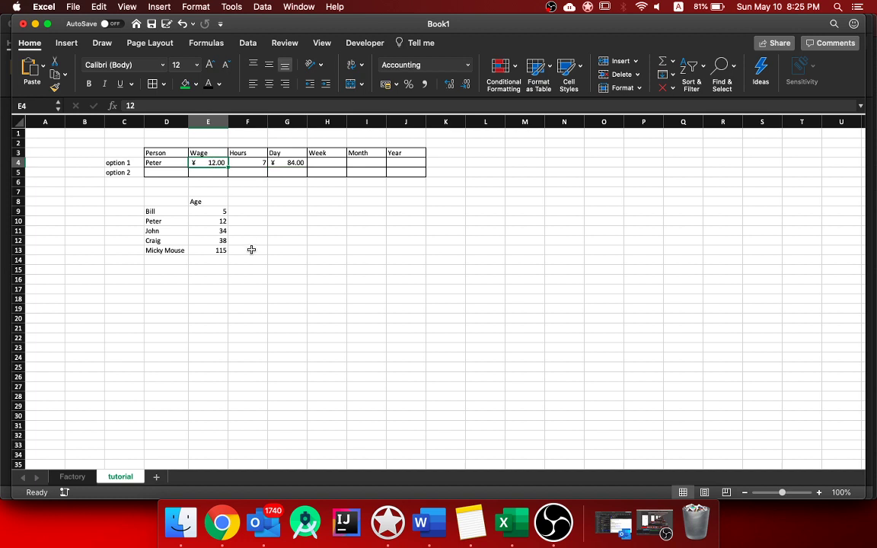
pyautogui.write('24')
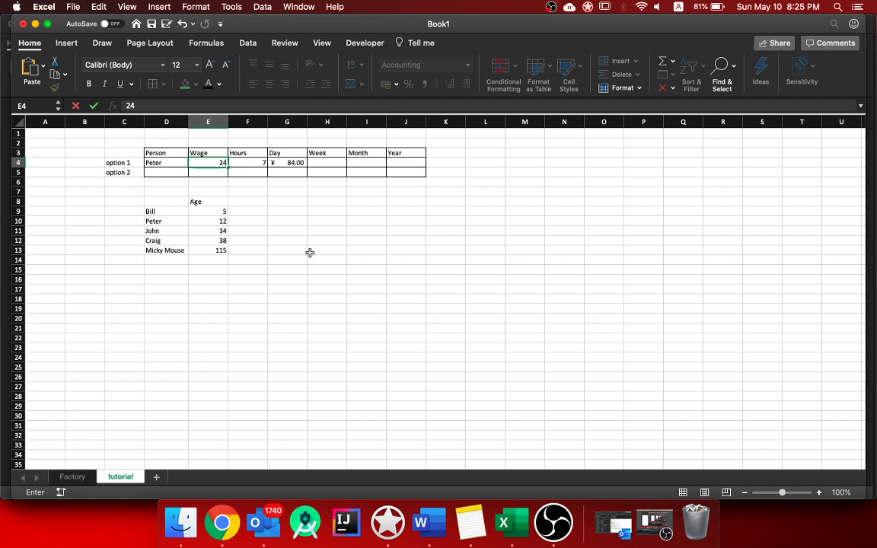
pyautogui.press('Return')
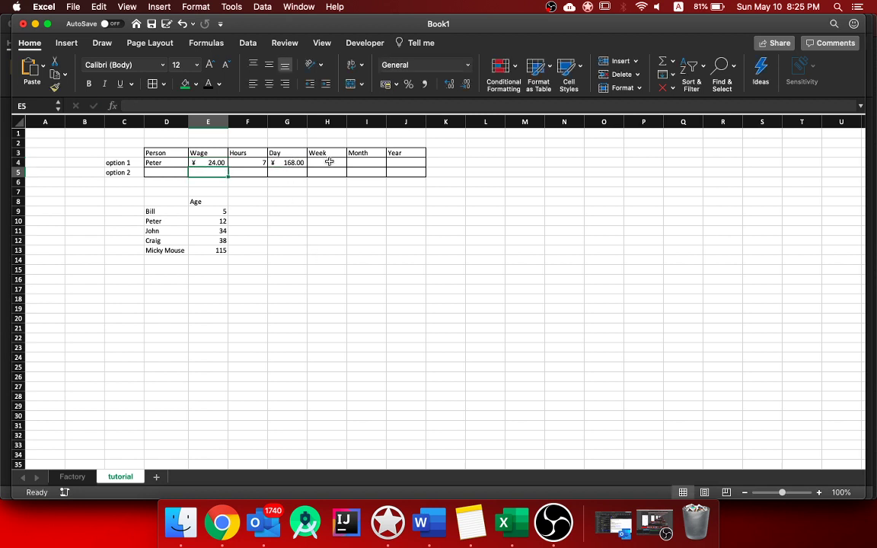
# - Build Peter's Week formula in H4 from G4 and correct it to =G4*5, showing ¥840.00
pyautogui.click(328, 162)
pyautogui.write('=')
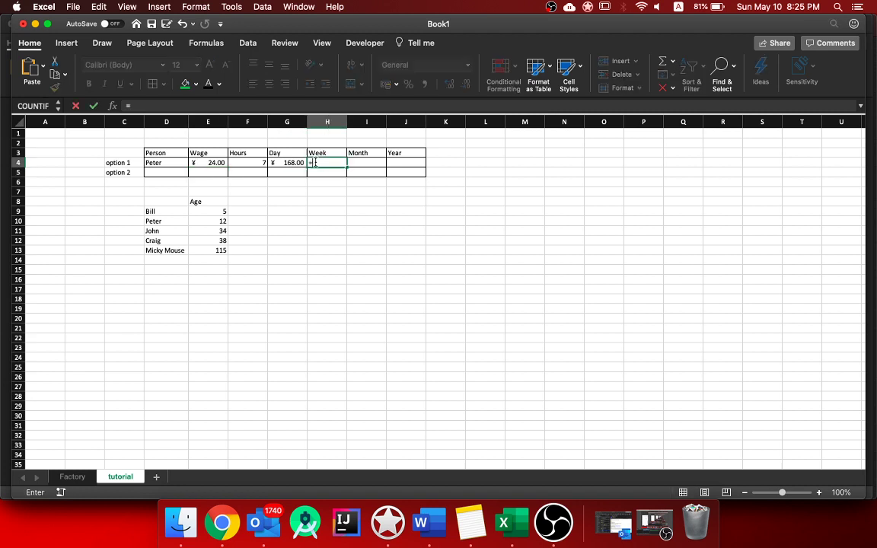
pyautogui.click(288, 163)
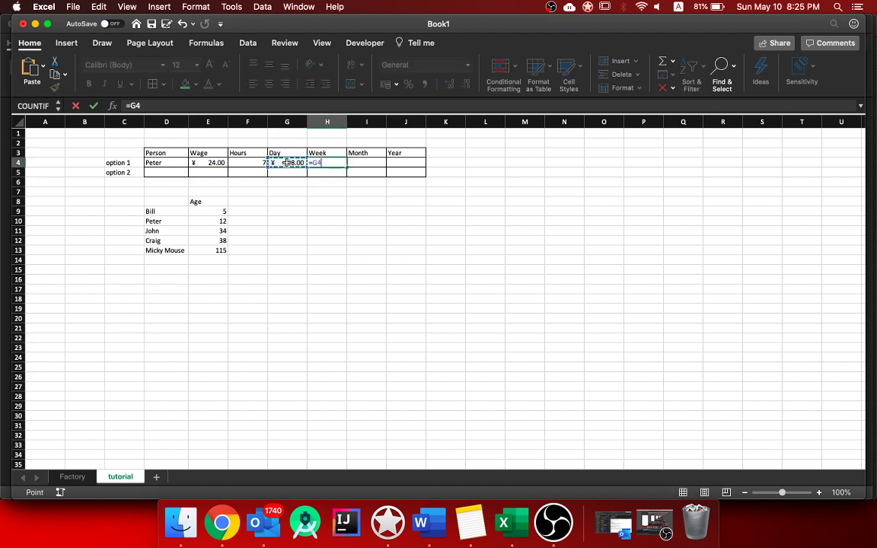
pyautogui.write('*')
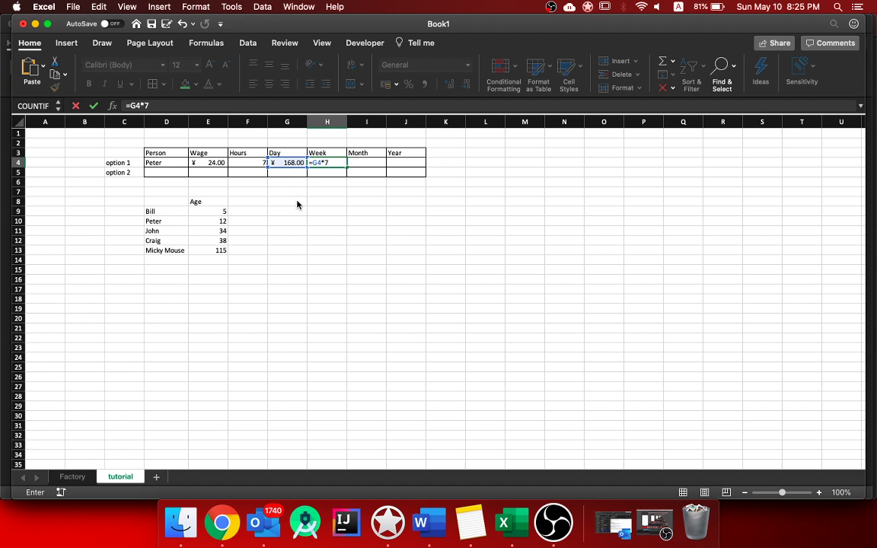
pyautogui.press('Return')
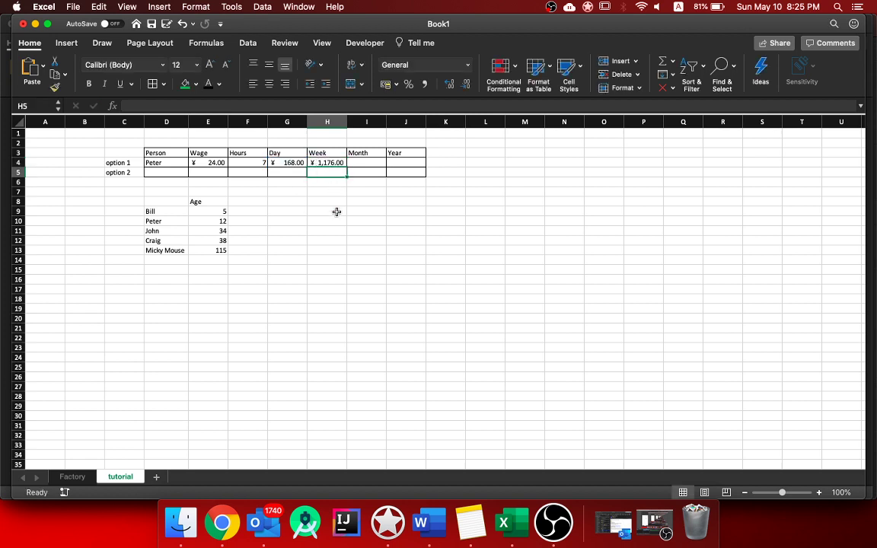
pyautogui.click(288, 163)
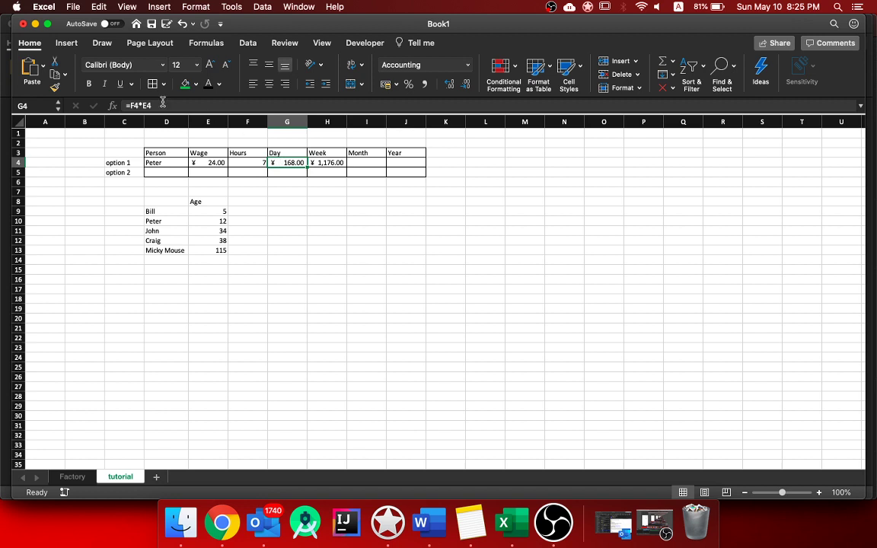
pyautogui.click(330, 164)
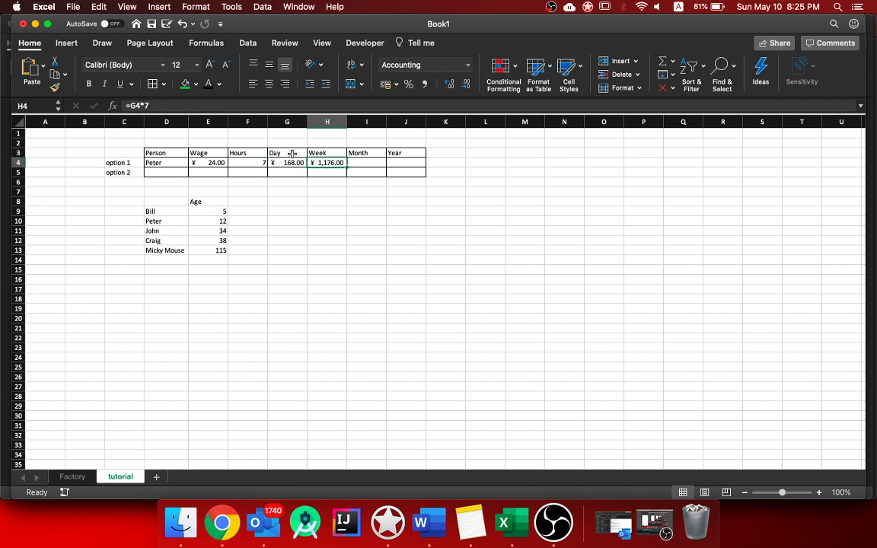
pyautogui.click(145, 106)
pyautogui.write('5')
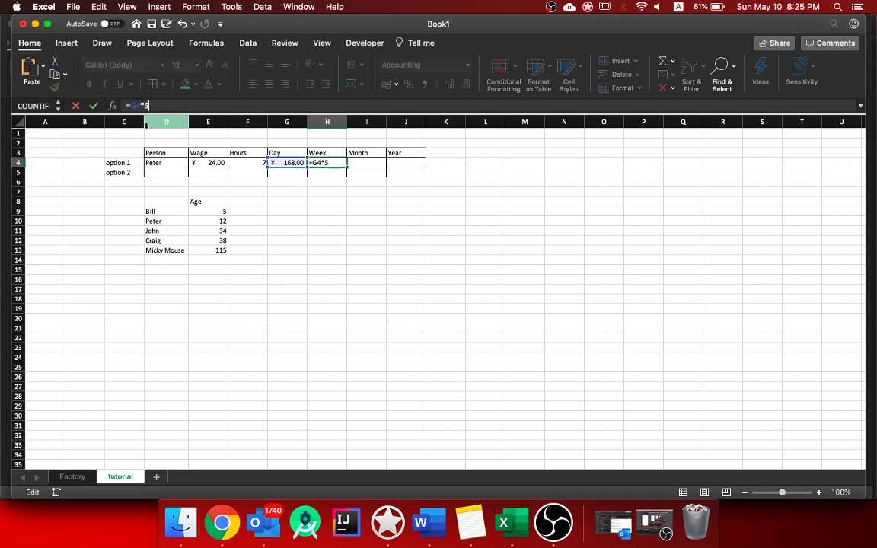
pyautogui.press('Return')
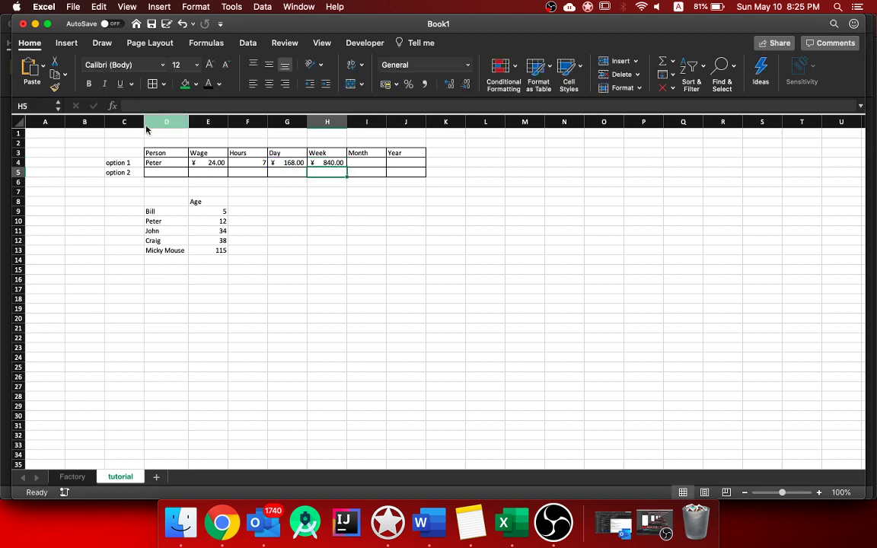
pyautogui.click(333, 163)
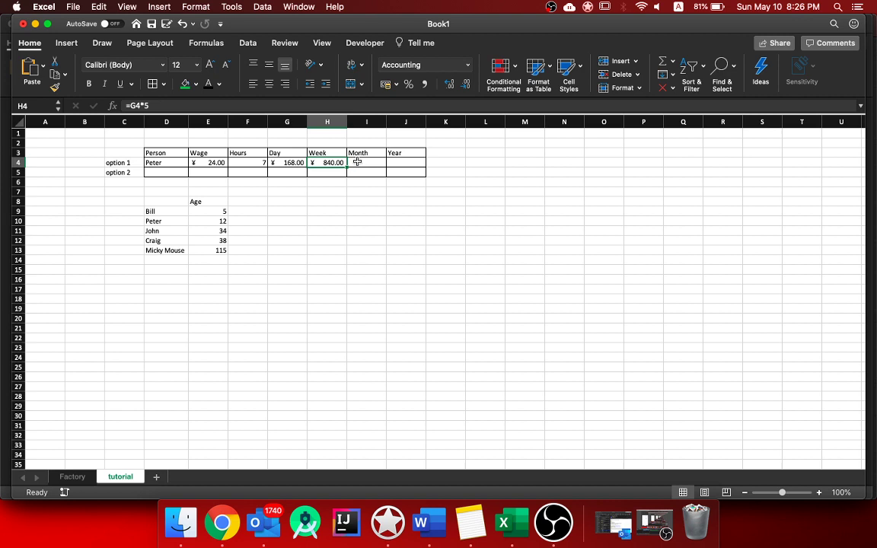
# - Enter =H4*4.3333 in Peter's Month cell I4, giving ¥3,639.97
pyautogui.click(357, 162)
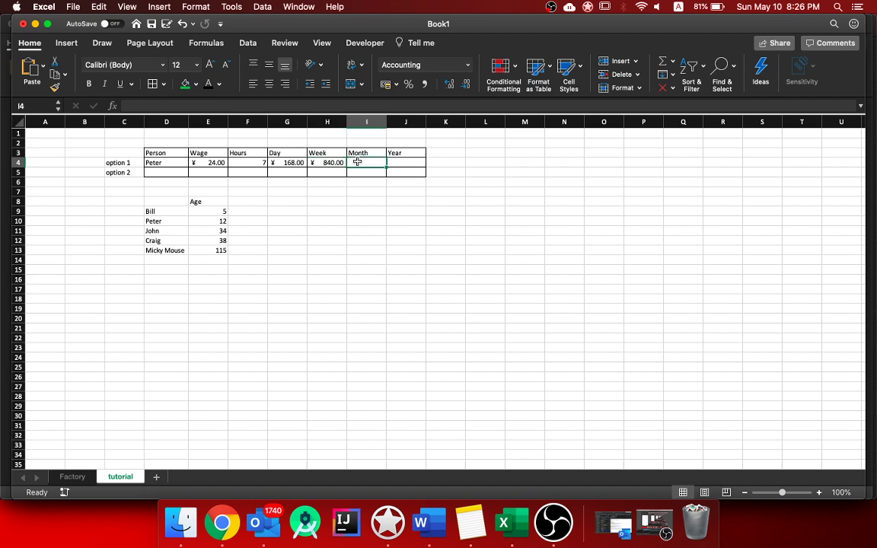
pyautogui.write('=')
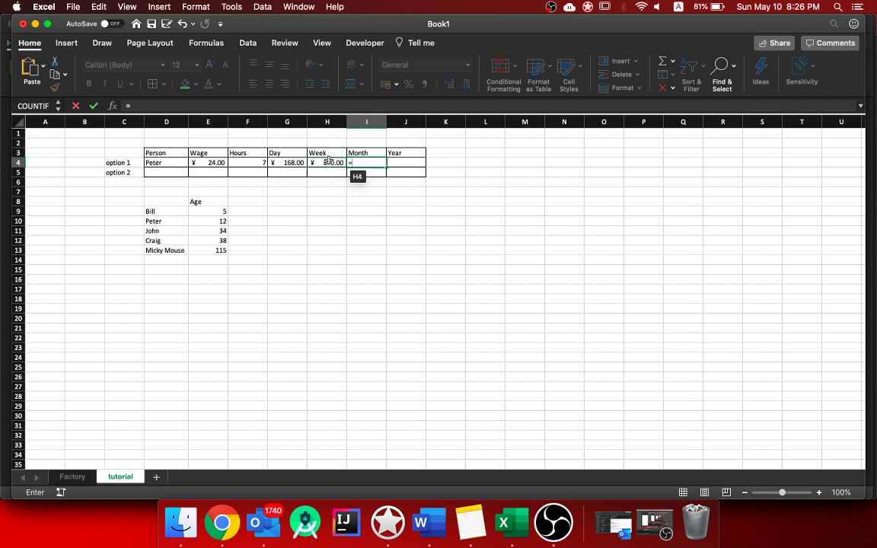
pyautogui.click(329, 162)
pyautogui.write('*')
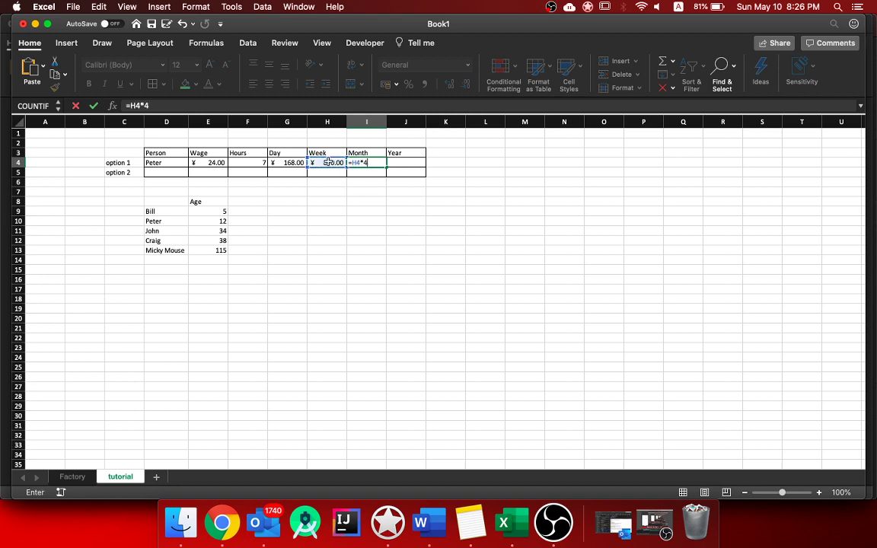
pyautogui.write('4.3333')
pyautogui.press('Return')
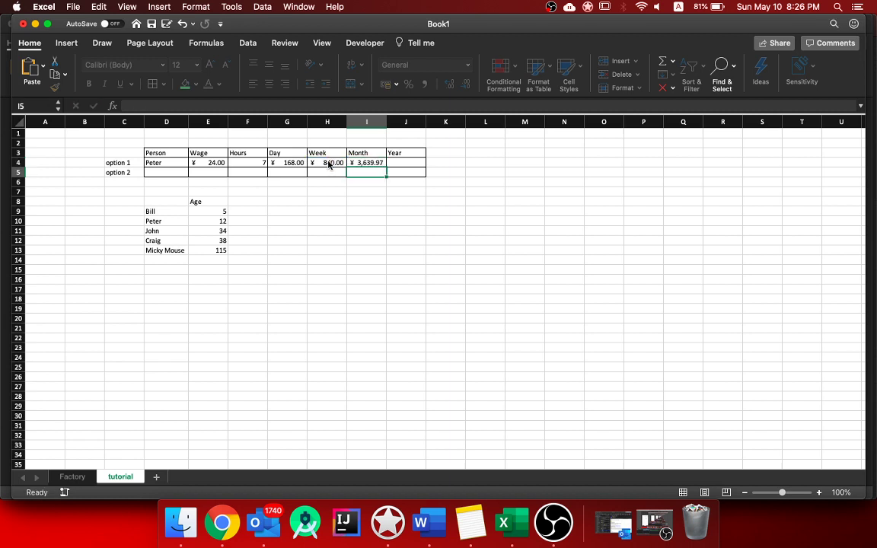
pyautogui.click(397, 162)
# - Enter =I4*12 in Peter's Year cell J4, giving ¥43,679.66
pyautogui.write('=')
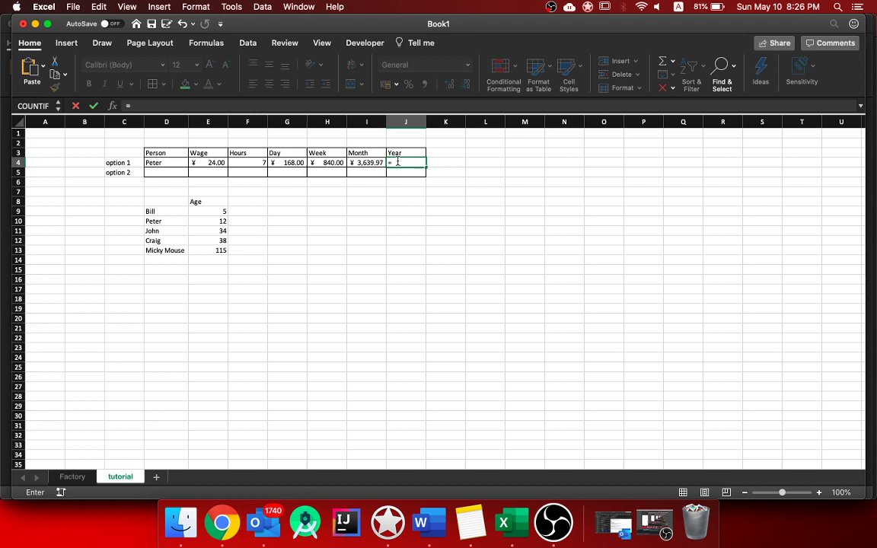
pyautogui.click(360, 161)
pyautogui.write('*12')
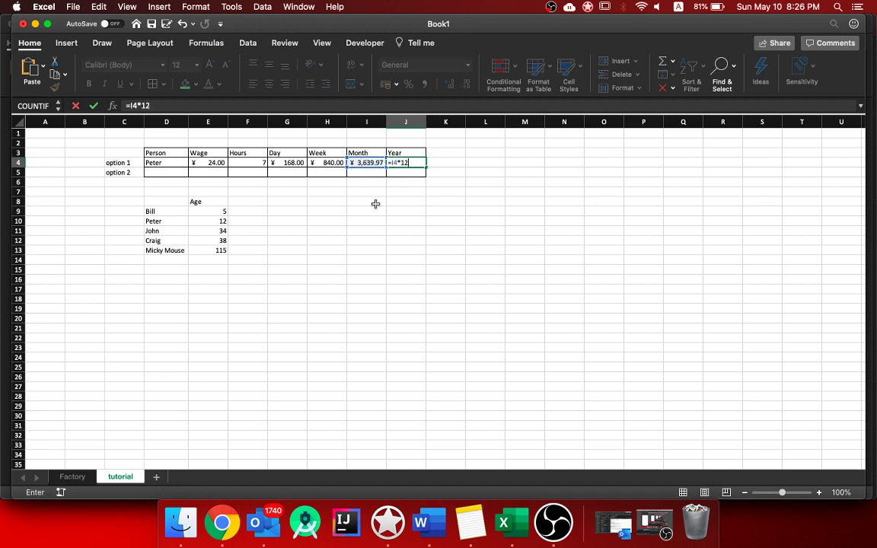
pyautogui.press('Return')
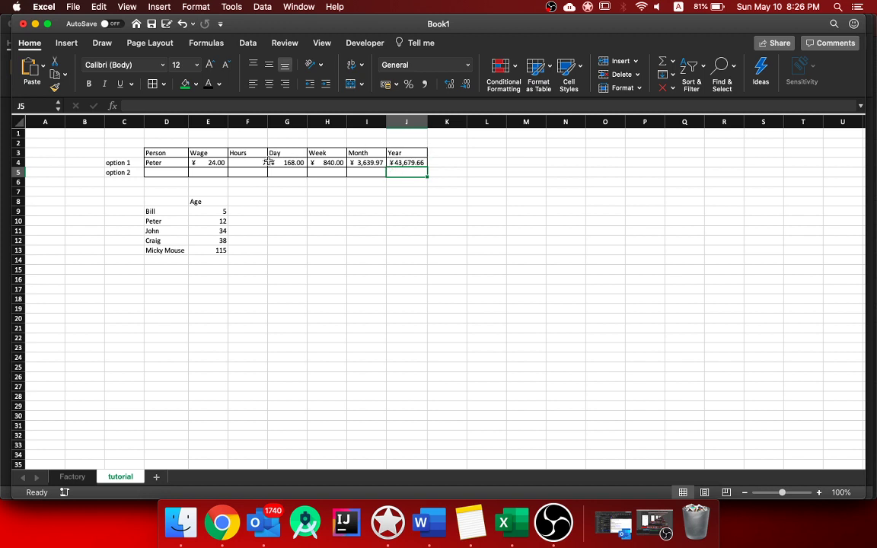
# - Change Peter's hours in F4 to 9 and check the recalculated Day, Week and Month formulas
pyautogui.click(236, 161)
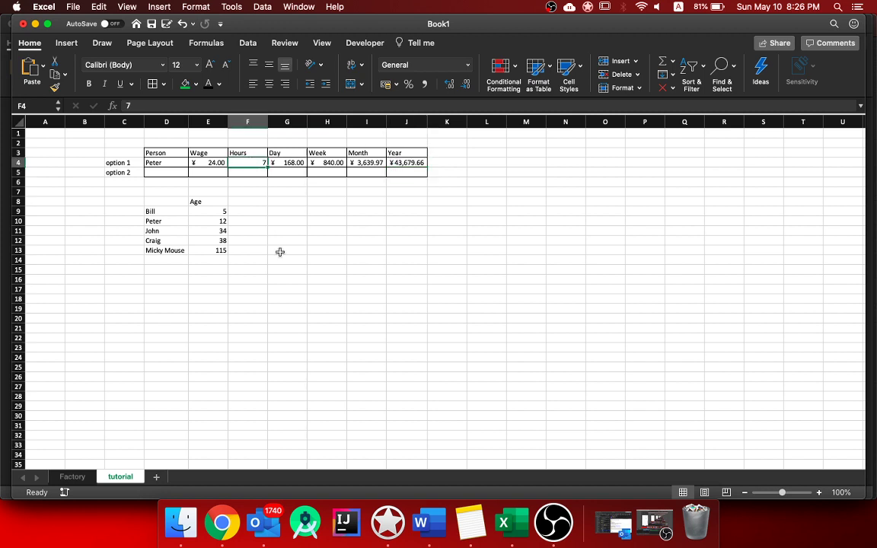
pyautogui.write('9')
pyautogui.press('Return')
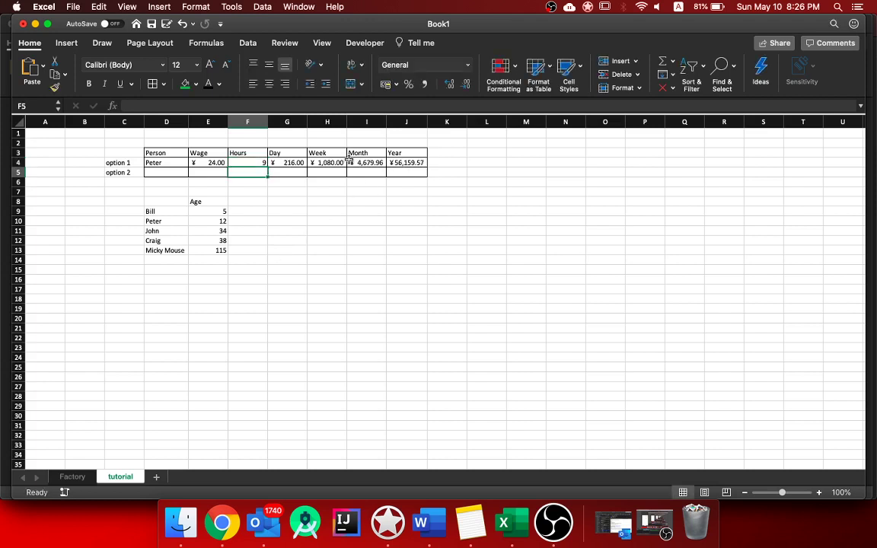
pyautogui.click(230, 163)
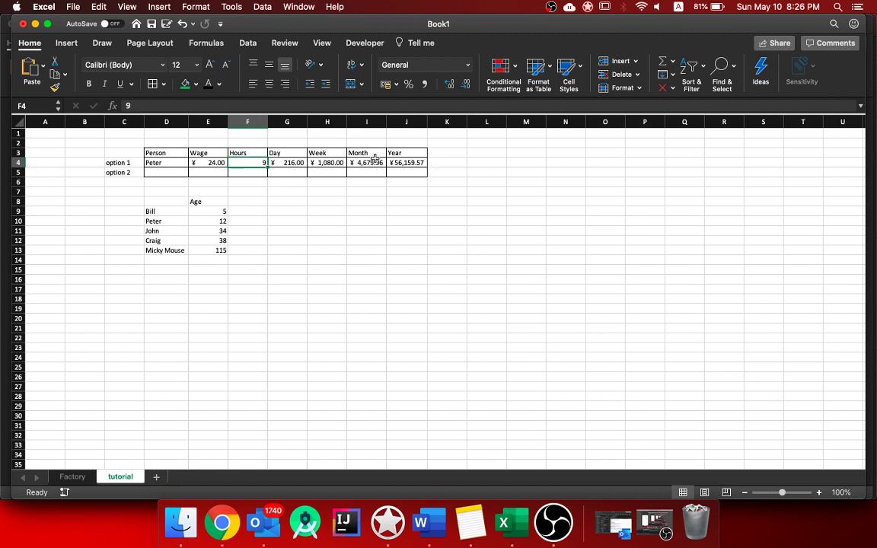
pyautogui.click(290, 162)
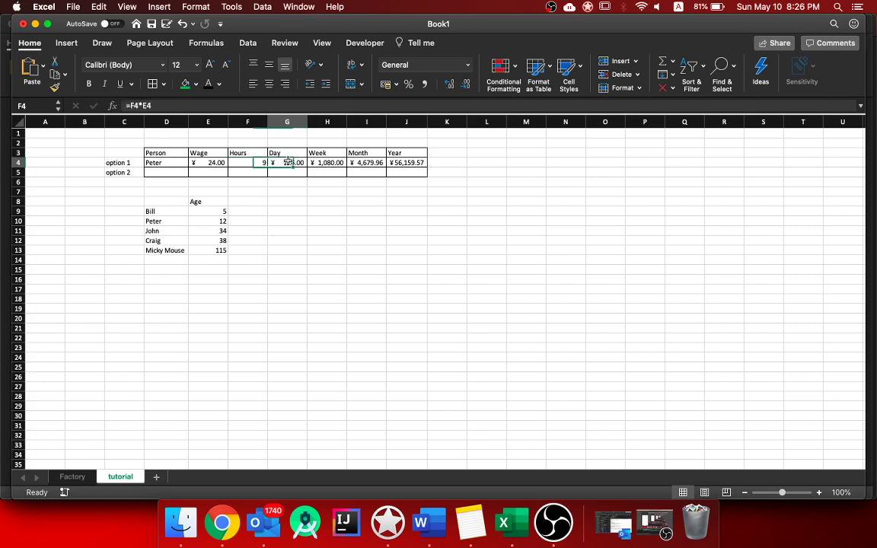
pyautogui.click(334, 163)
pyautogui.click(362, 163)
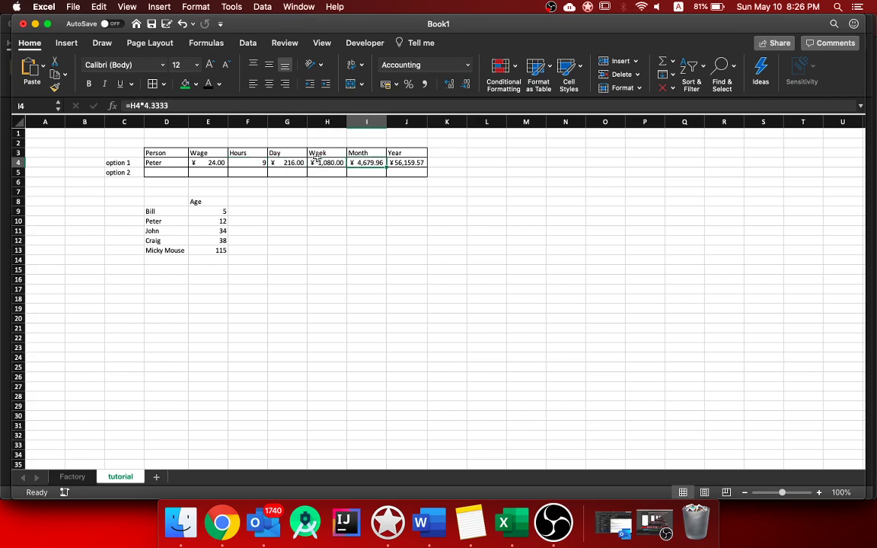
pyautogui.click(199, 162)
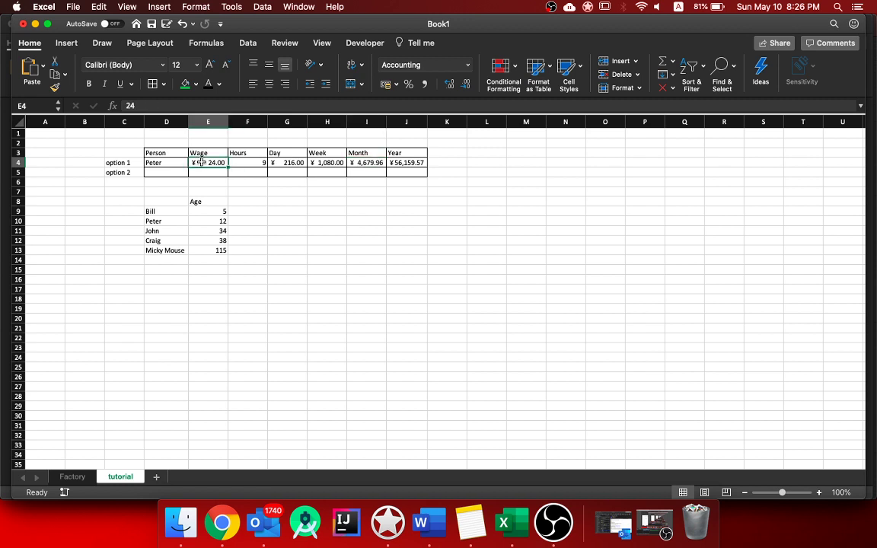
pyautogui.click(257, 166)
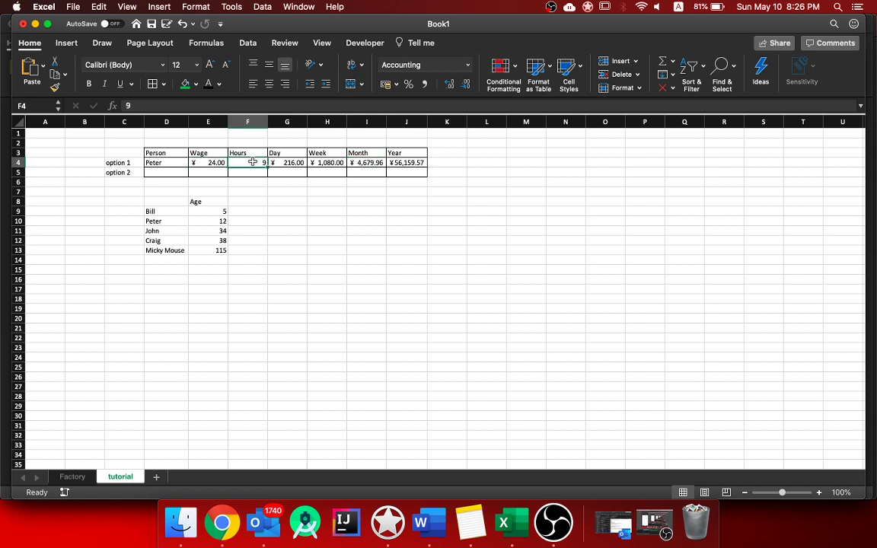
# - Fill row 5 with the name 'PEter V2', a wage of 24 in E5 and 9 hours in F5
pyautogui.click(156, 172)
pyautogui.write('PEter V')
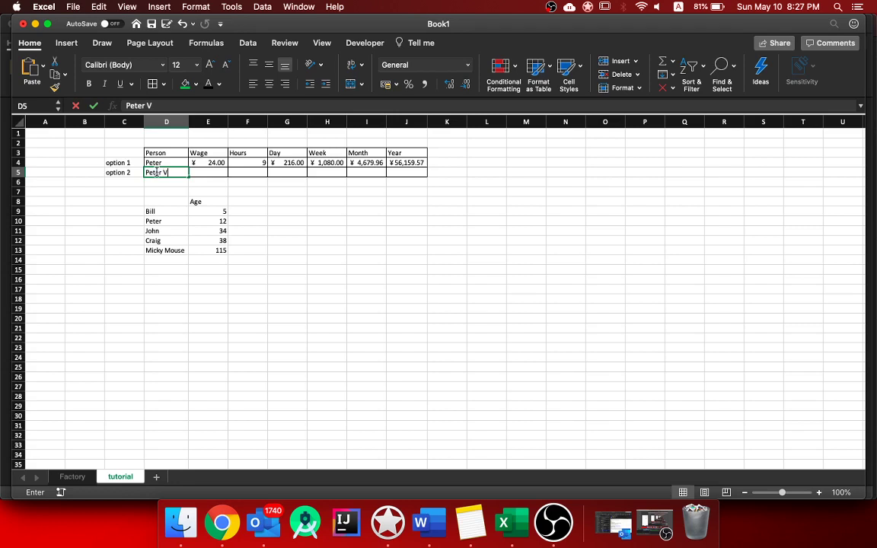
pyautogui.write('2')
pyautogui.click(196, 172)
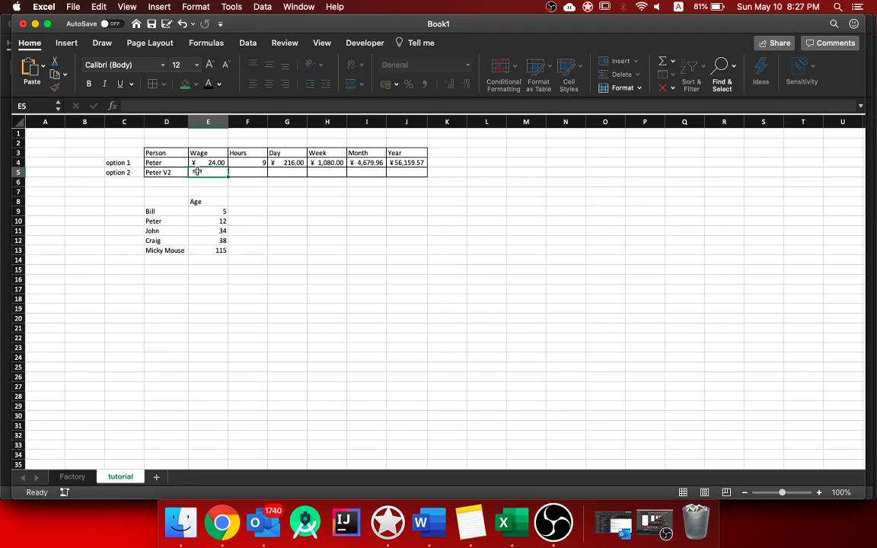
pyautogui.write('24')
pyautogui.click(248, 172)
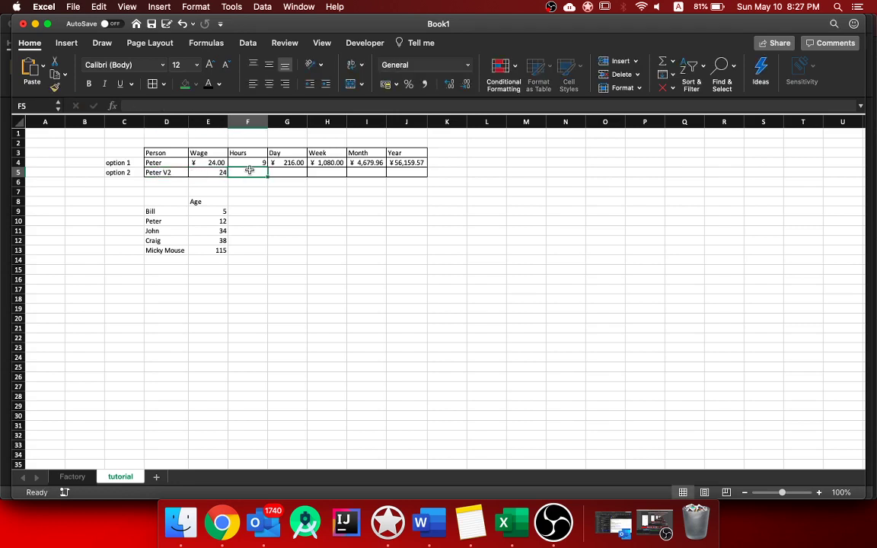
pyautogui.write('9')
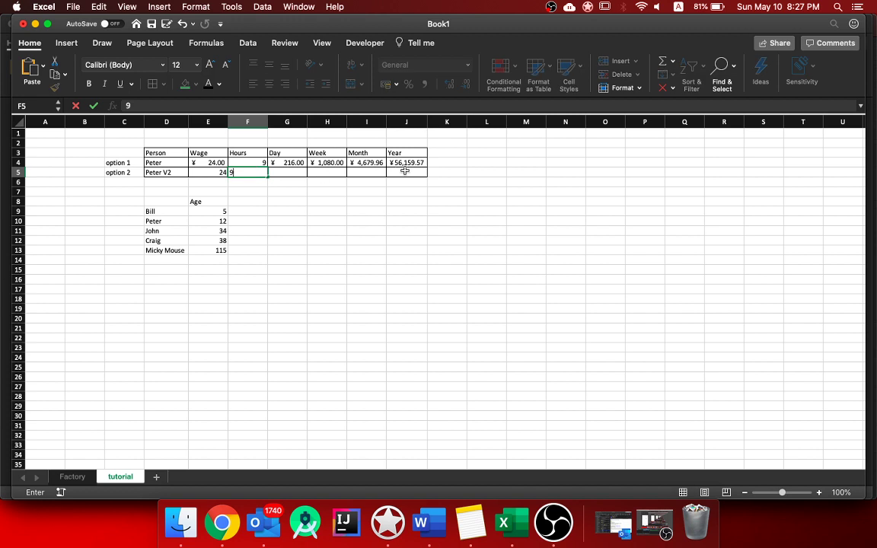
pyautogui.click(392, 191)
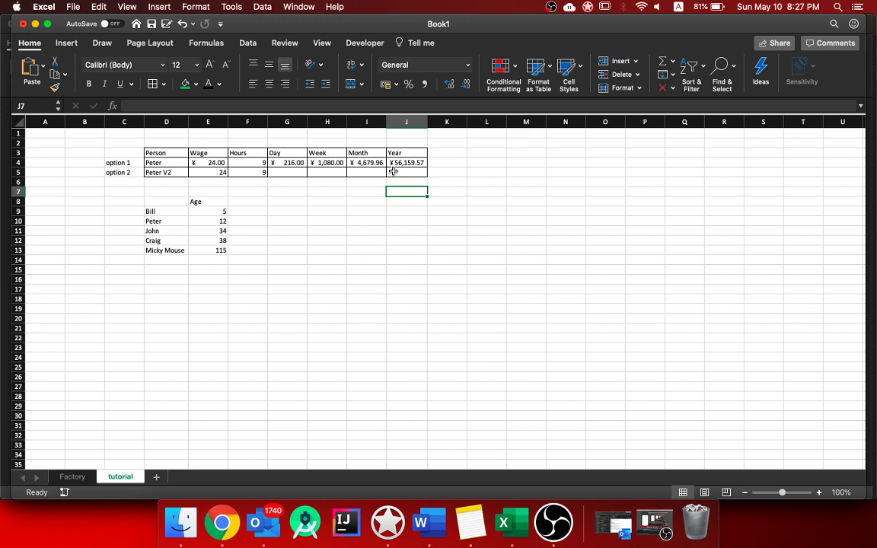
# - Start Peter V2's Year formula in J5 as wage times hours, =E5*F5
pyautogui.click(393, 171)
pyautogui.write('=')
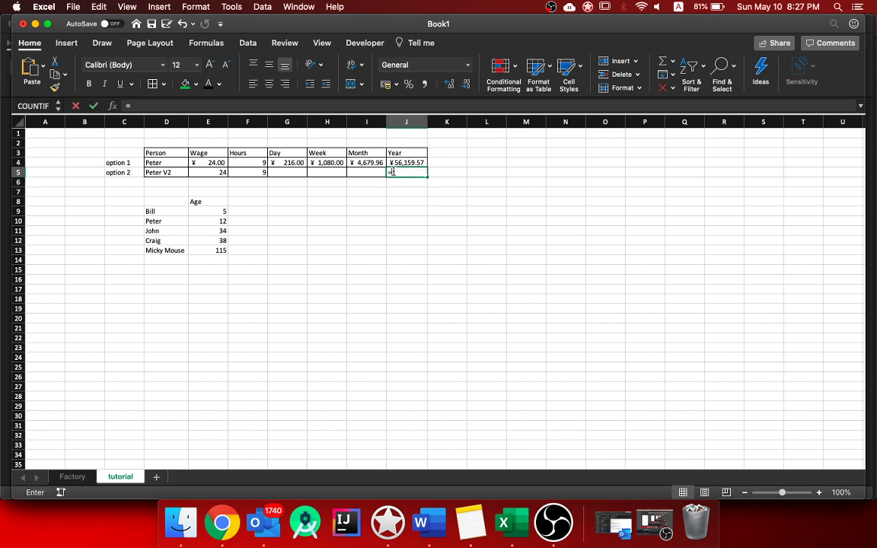
pyautogui.click(199, 173)
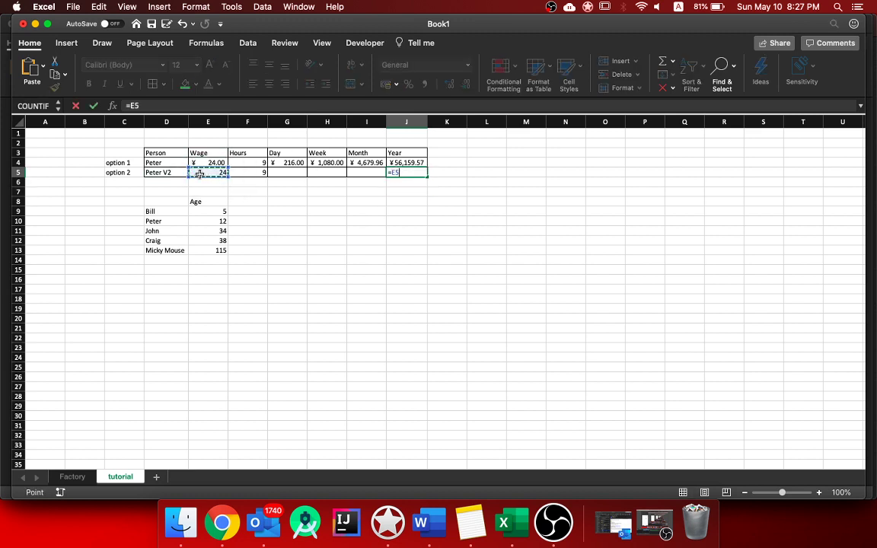
pyautogui.write('*')
pyautogui.click(253, 173)
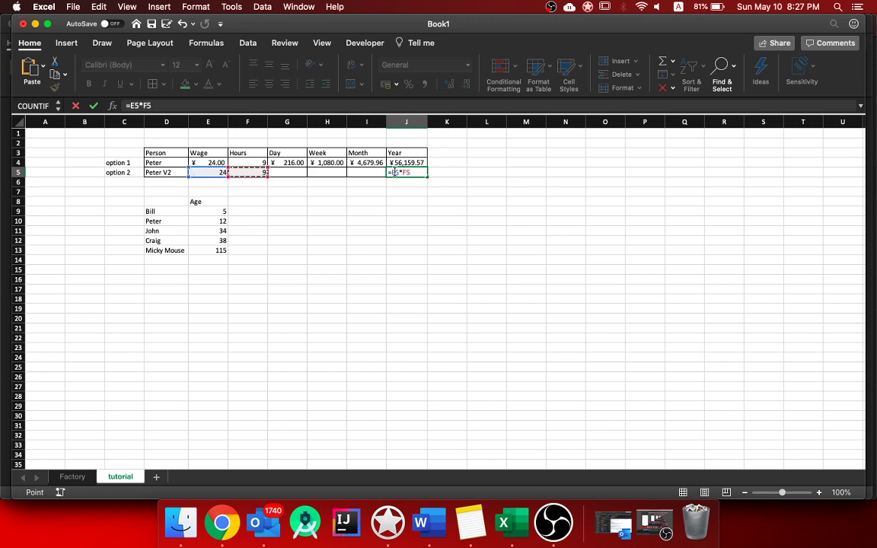
# - Complete J5 as =((((E5*F5)*5)*4.3333)*12) so the yearly pay shows 56159.568
pyautogui.click(128, 106)
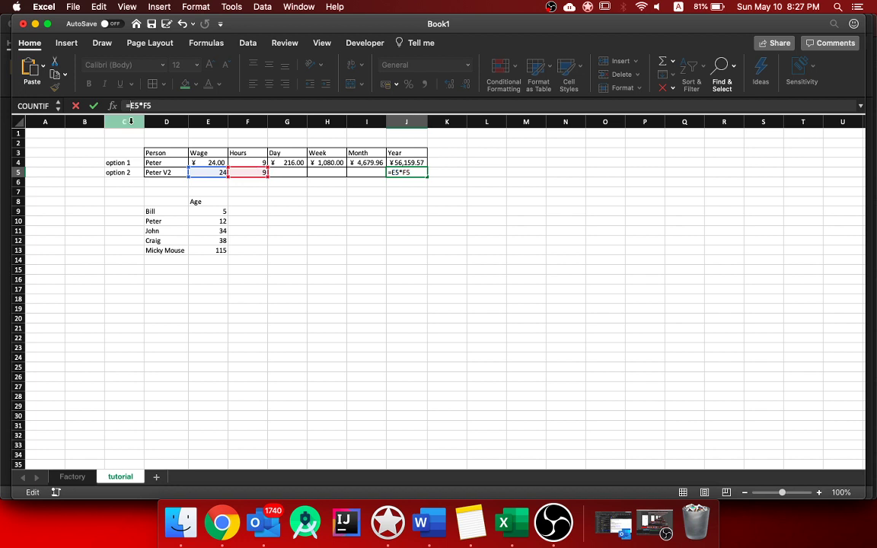
pyautogui.write('(')
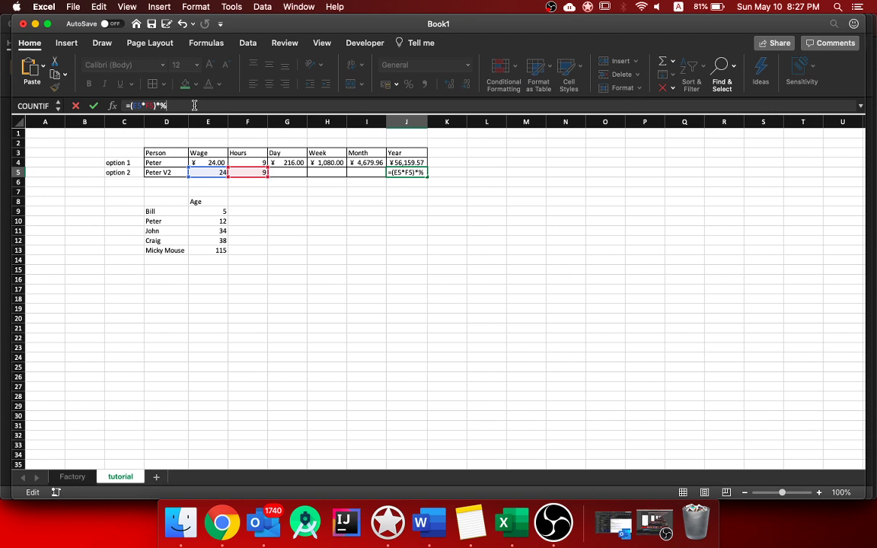
pyautogui.press('BackSpace')
pyautogui.click(129, 105)
pyautogui.write('(')
pyautogui.write('3333')
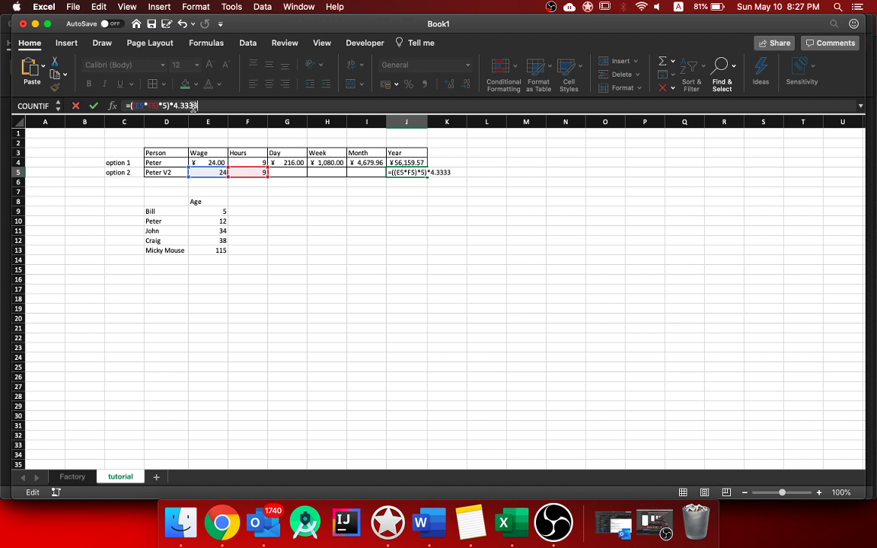
pyautogui.click(129, 106)
pyautogui.write('(')
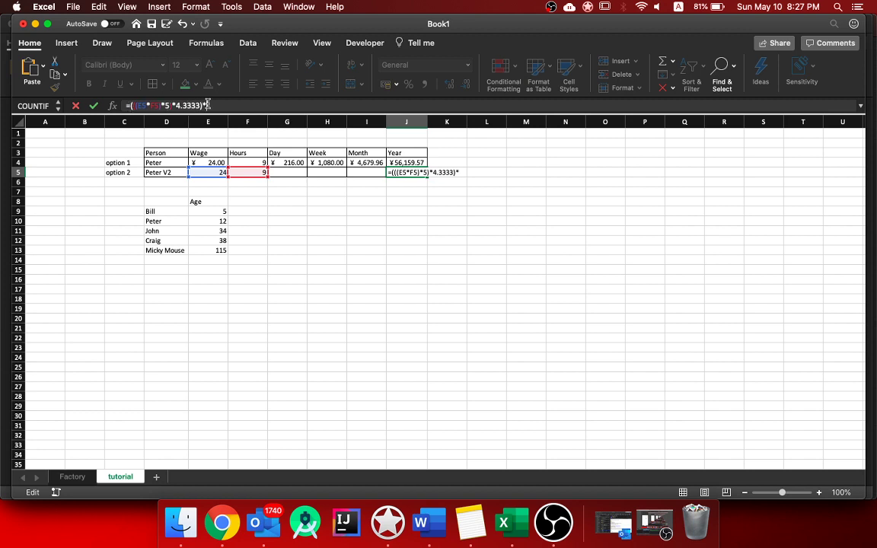
pyautogui.write('12')
pyautogui.write('(')
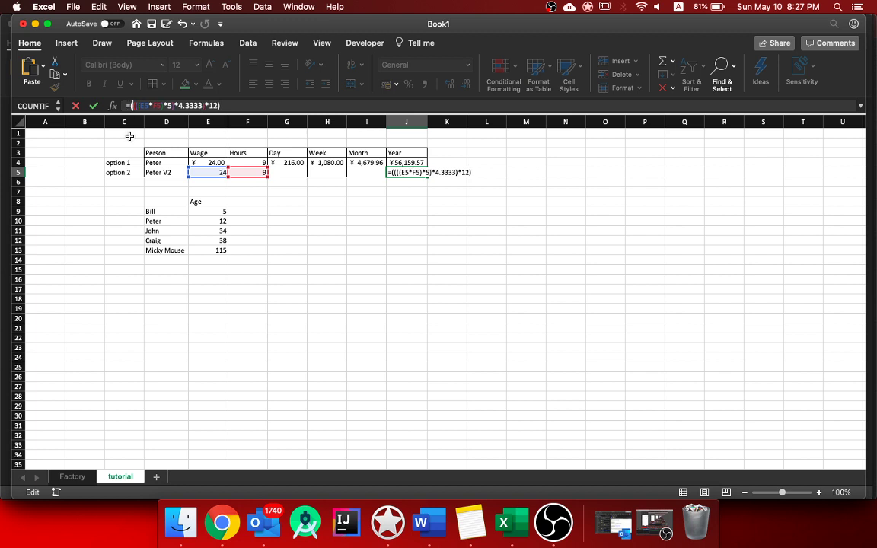
pyautogui.click(93, 105)
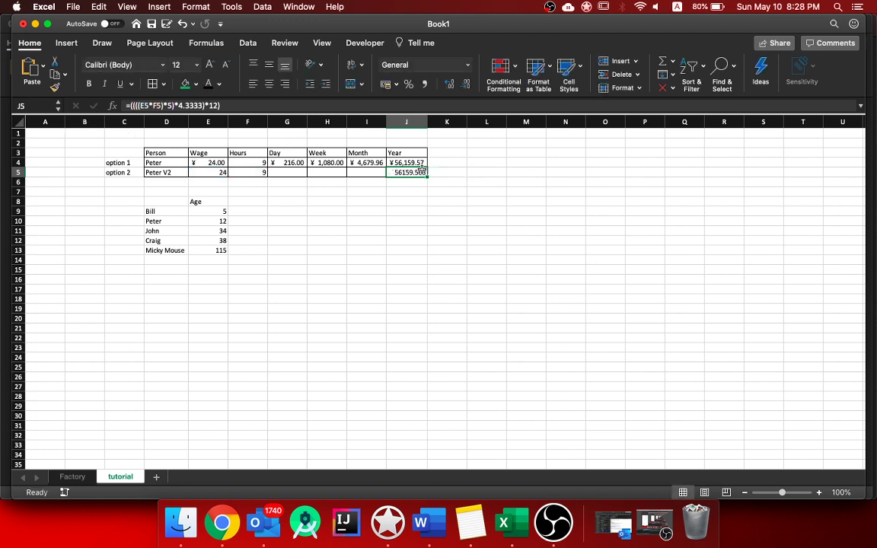
# - Change Peter V2's wage in E5 and Peter's wage in E4 to 12
pyautogui.click(217, 172)
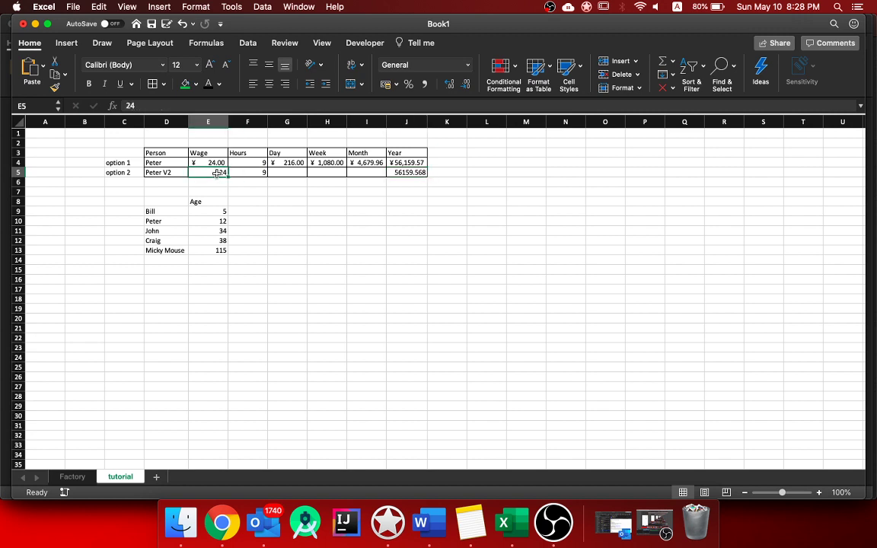
pyautogui.write('12')
pyautogui.click(215, 162)
pyautogui.write('12')
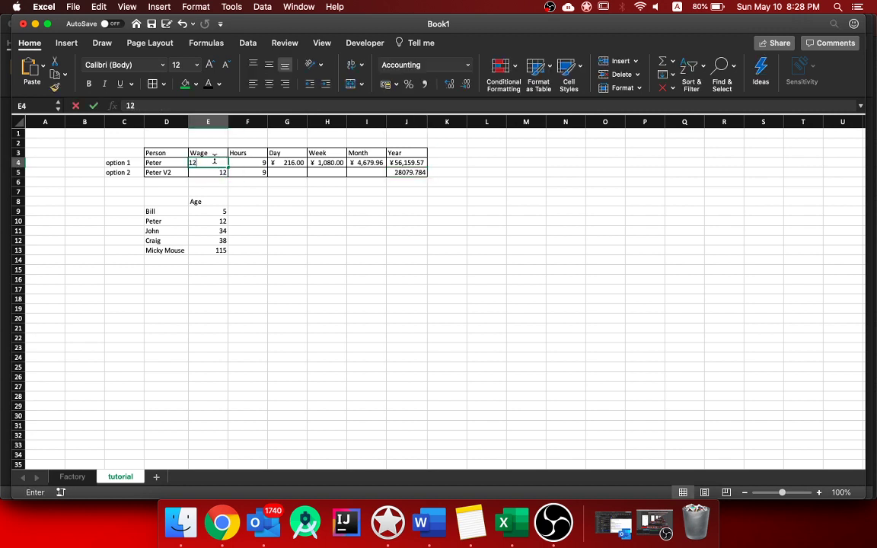
pyautogui.press('Return')
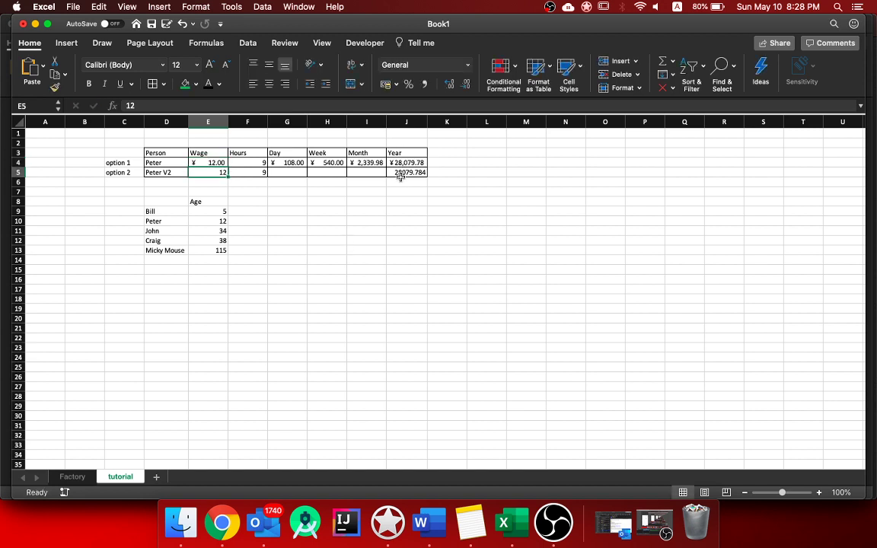
# - Check Peter's year, month, week and day formulas and hours against Peter V2's one-cell formula
pyautogui.click(402, 162)
pyautogui.click(360, 161)
pyautogui.click(312, 160)
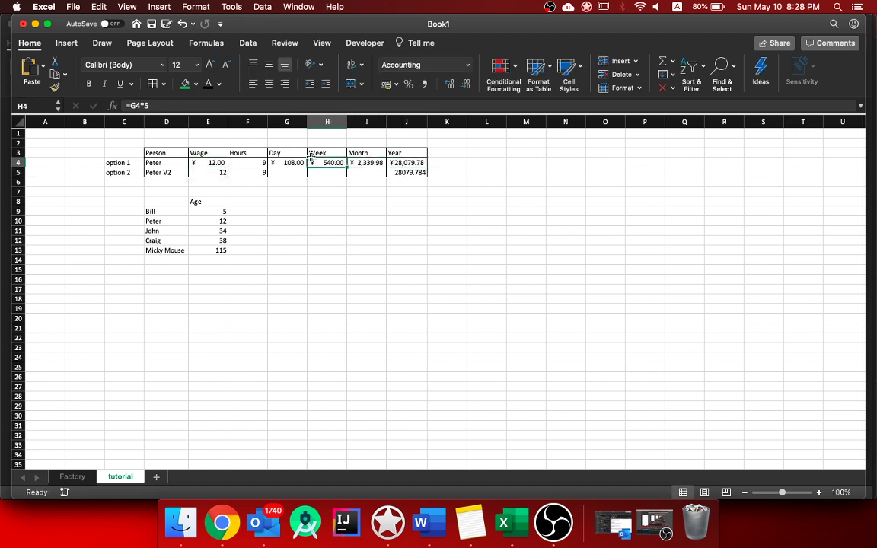
pyautogui.click(284, 163)
pyautogui.click(244, 162)
pyautogui.click(404, 173)
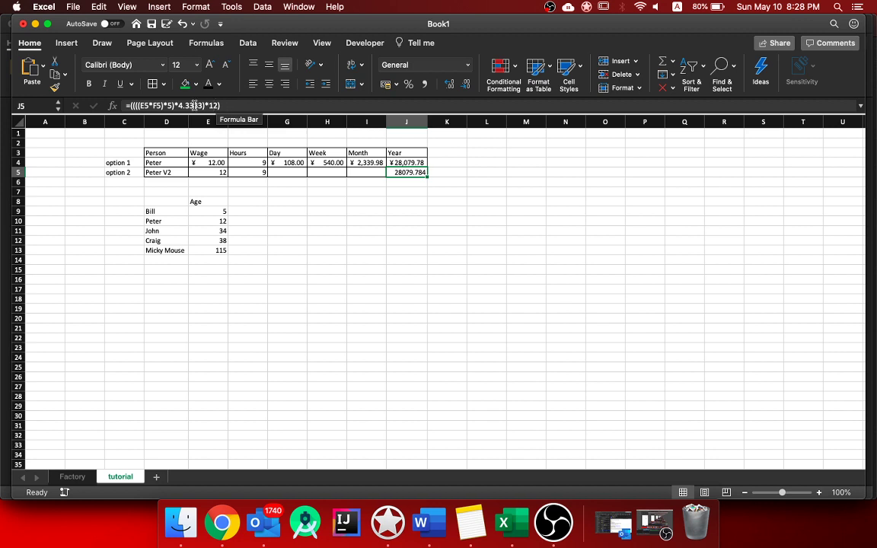
# - Add Bob in D6 and copy J5's one-cell year formula down to J6
pyautogui.click(162, 182)
pyautogui.write('Bob')
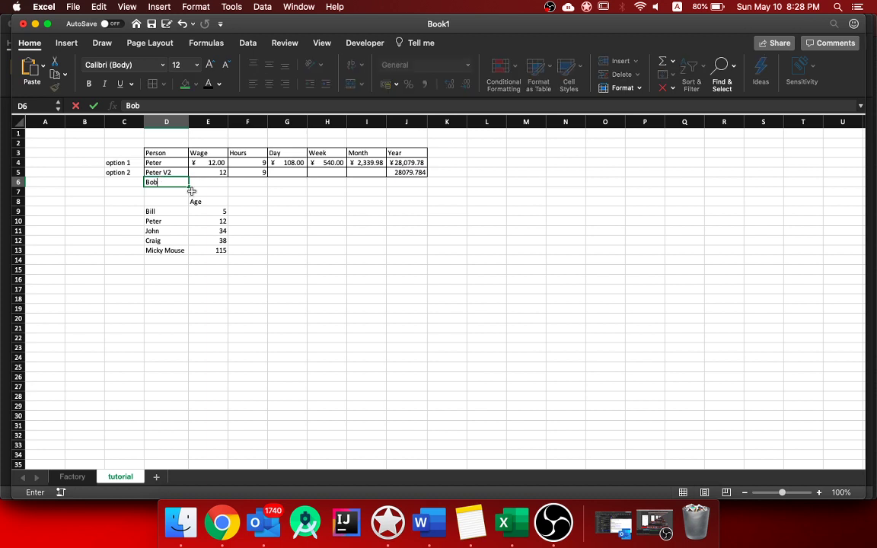
pyautogui.click(398, 173)
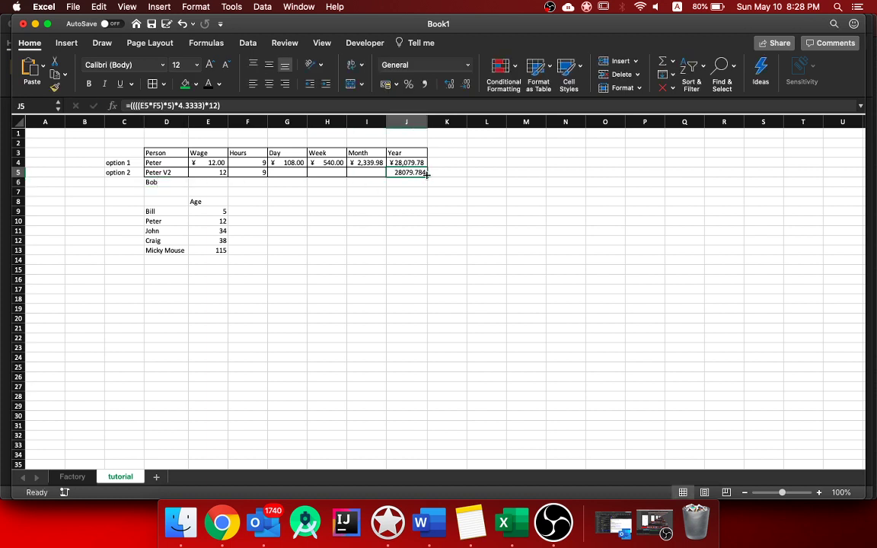
pyautogui.moveTo(428, 176); pyautogui.dragTo(415, 182)
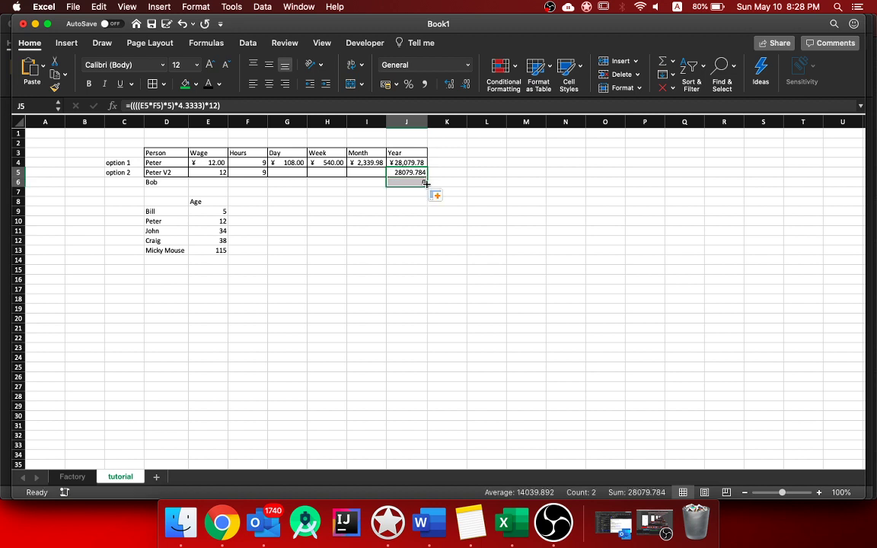
# - Give Bob a wage of 18 and 5 hours, making his yearly pay 23399.82
pyautogui.click(217, 182)
pyautogui.write('18')
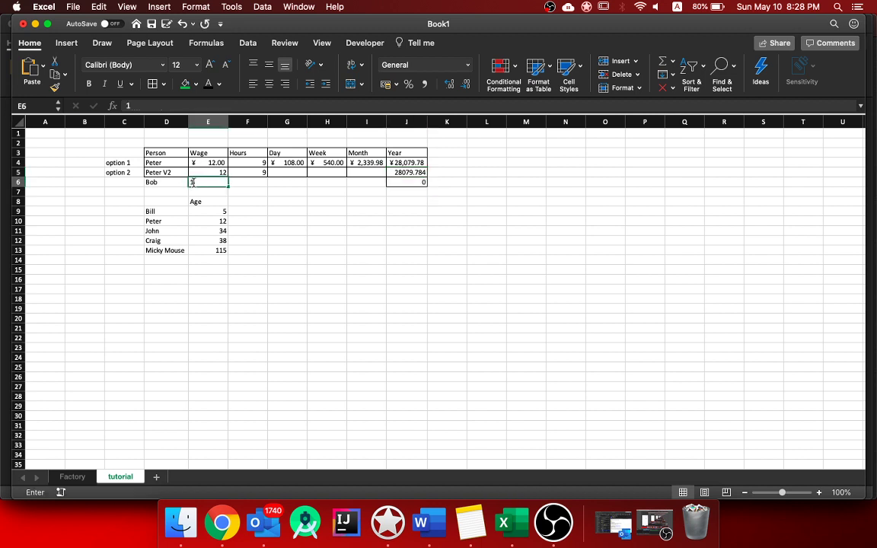
pyautogui.click(236, 182)
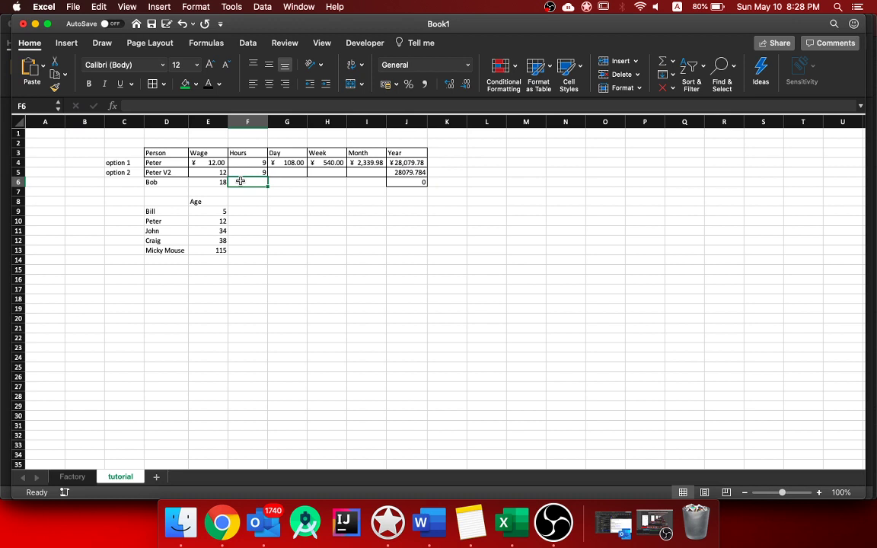
pyautogui.write('5')
pyautogui.press('Return')
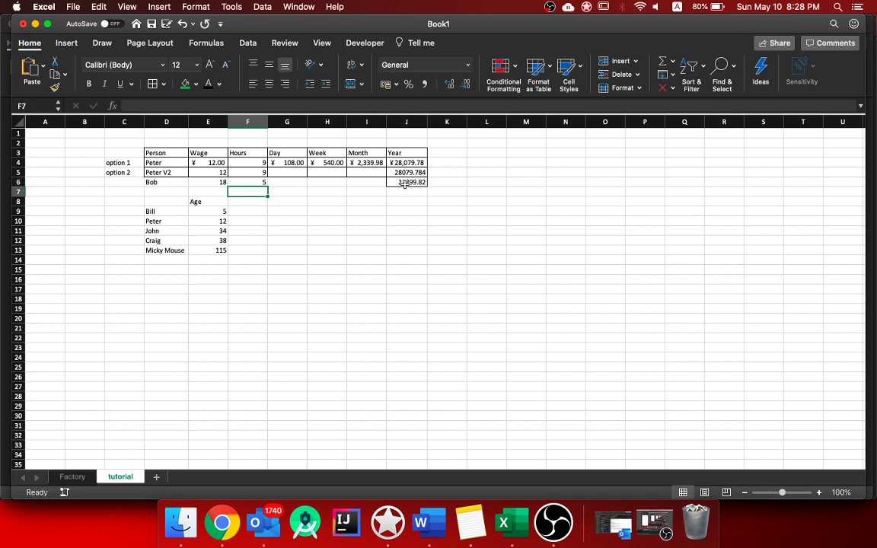
# - Format J5:J6 as ¥ Chinese accounting, showing ¥28,079.78 and ¥23,399.82
pyautogui.moveTo(394, 173); pyautogui.dragTo(405, 182)
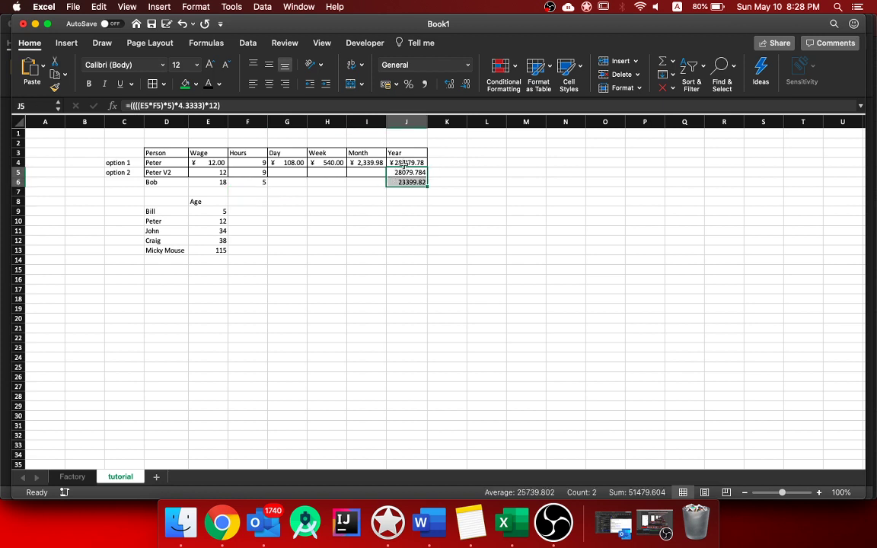
pyautogui.click(396, 84)
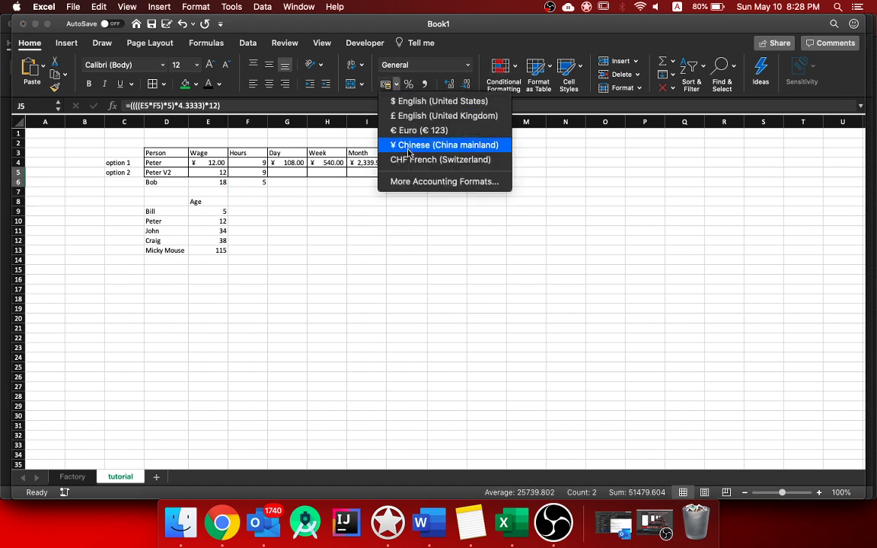
pyautogui.click(370, 139)
# - Put All Borders around Bob's row D6:I6
pyautogui.click(384, 249)
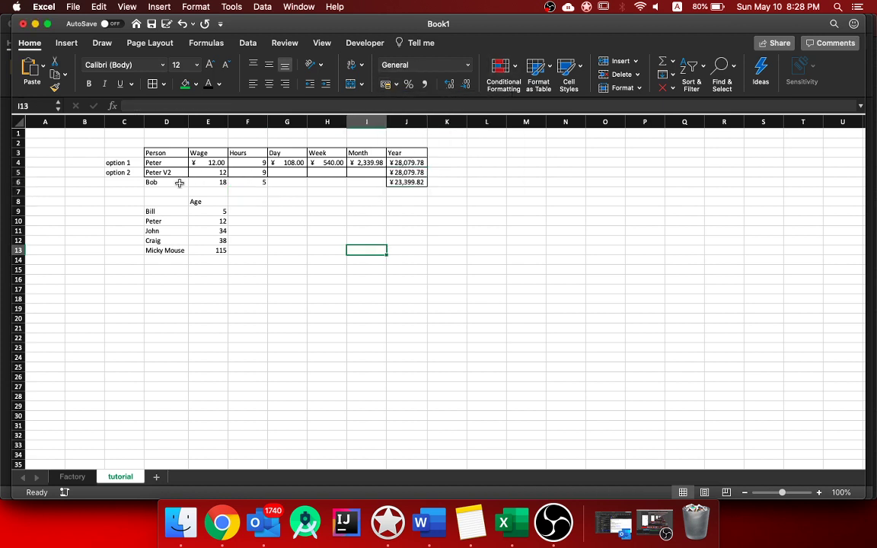
pyautogui.moveTo(156, 182); pyautogui.dragTo(381, 181)
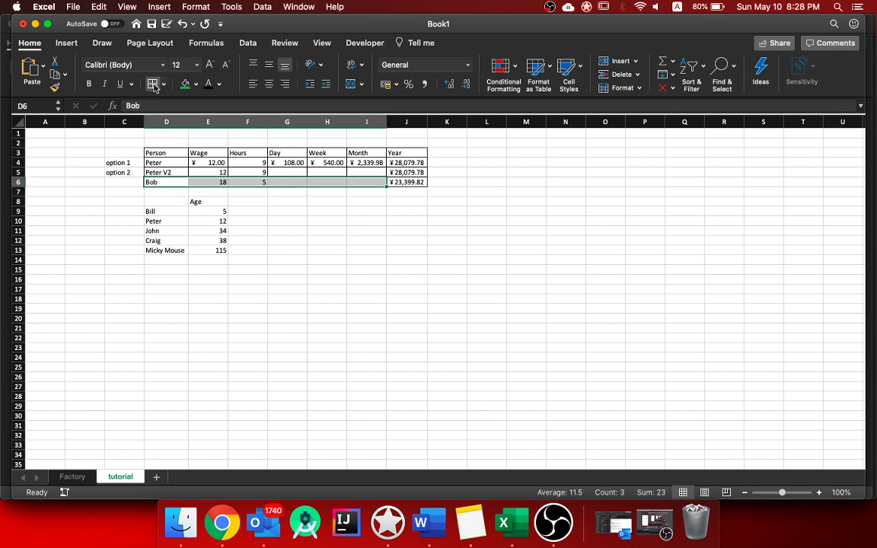
pyautogui.click(300, 264)
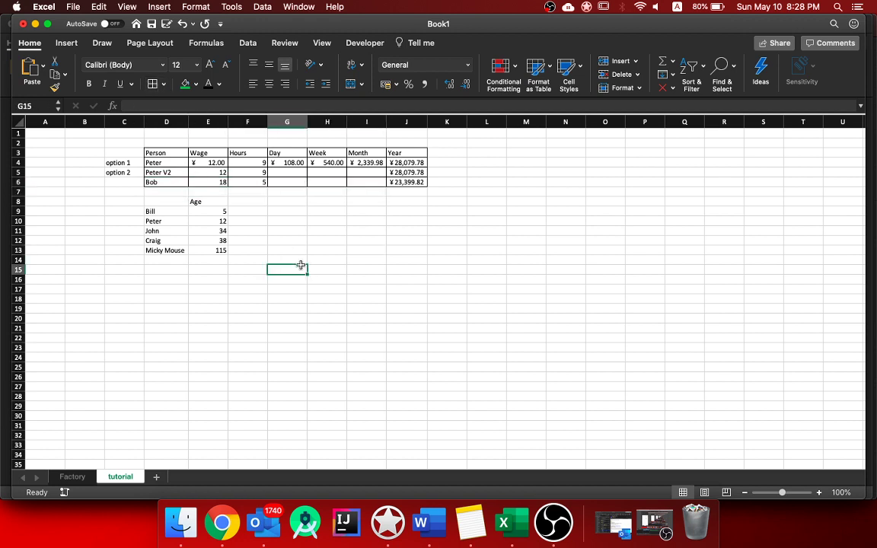